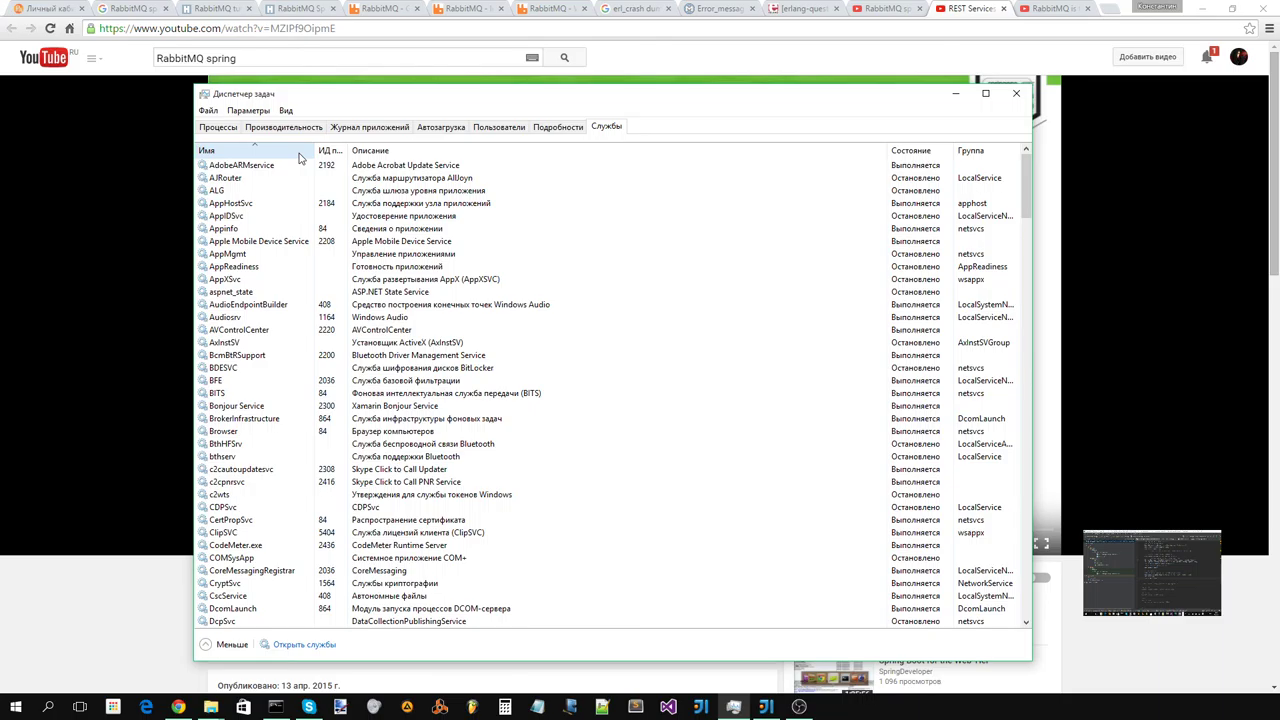
- Try to start the RabbitMQ service in Task Manager's list of services
click(297, 155)
click(297, 155)
drag(1028, 195, 1008, 407)
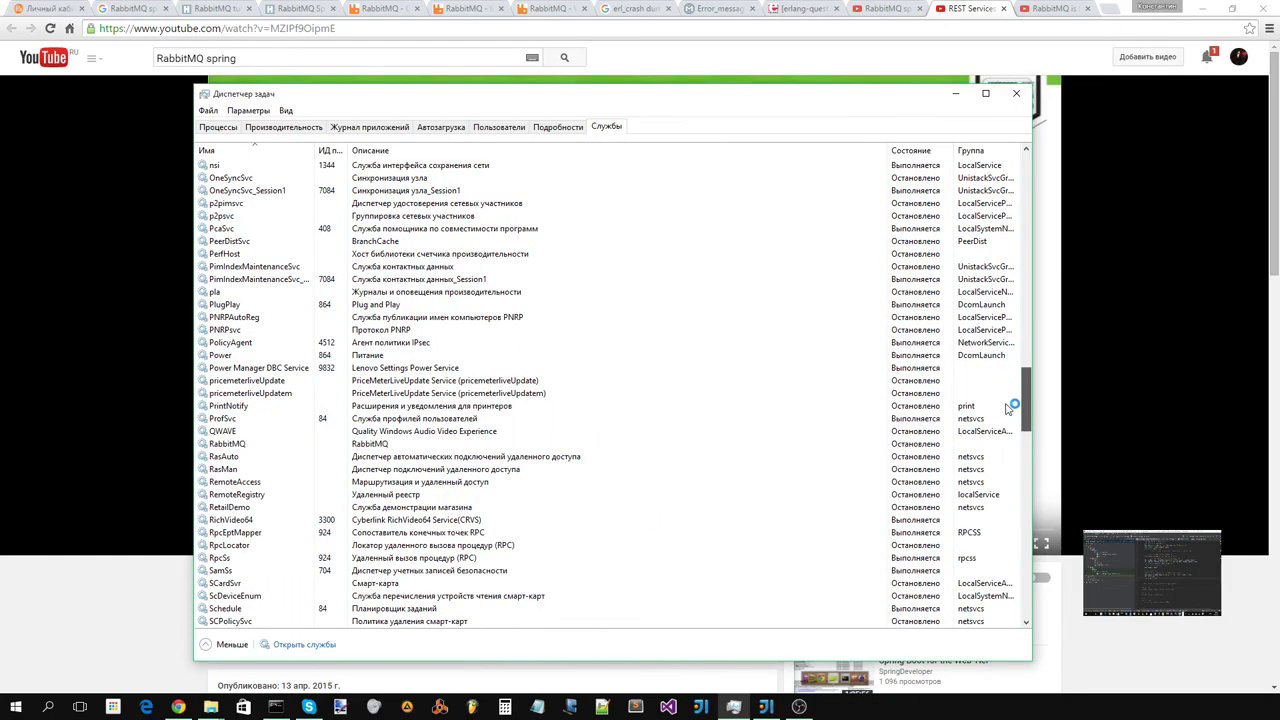
click(270, 443)
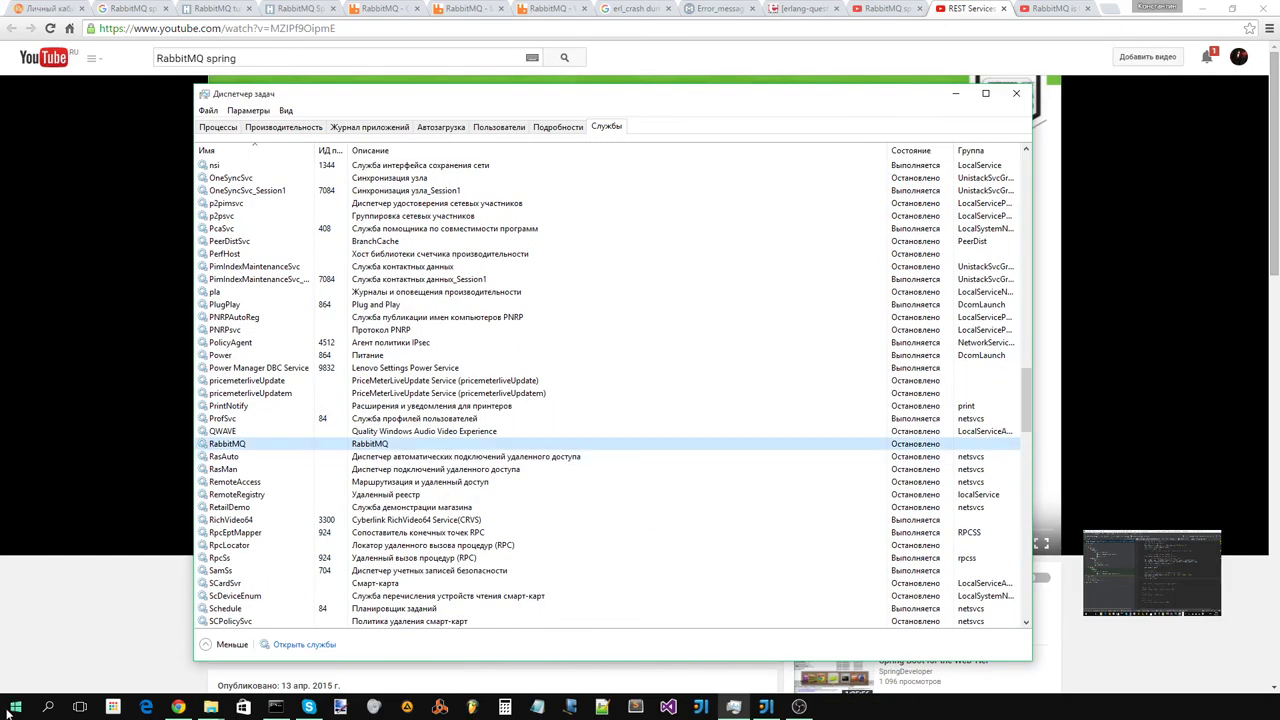
right_click(226, 446)
click(205, 453)
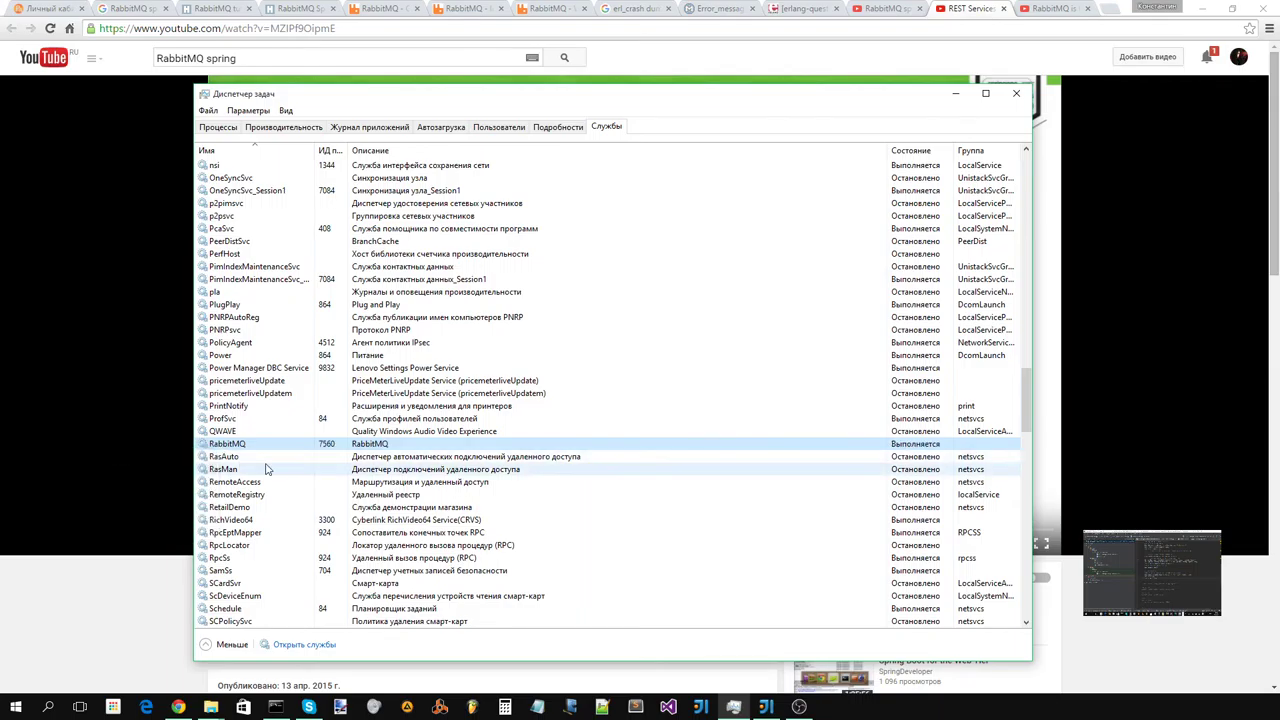
- Open the list of installed programs (Программы и компоненты) through the Control Panel and enlarge its window
click(15, 707)
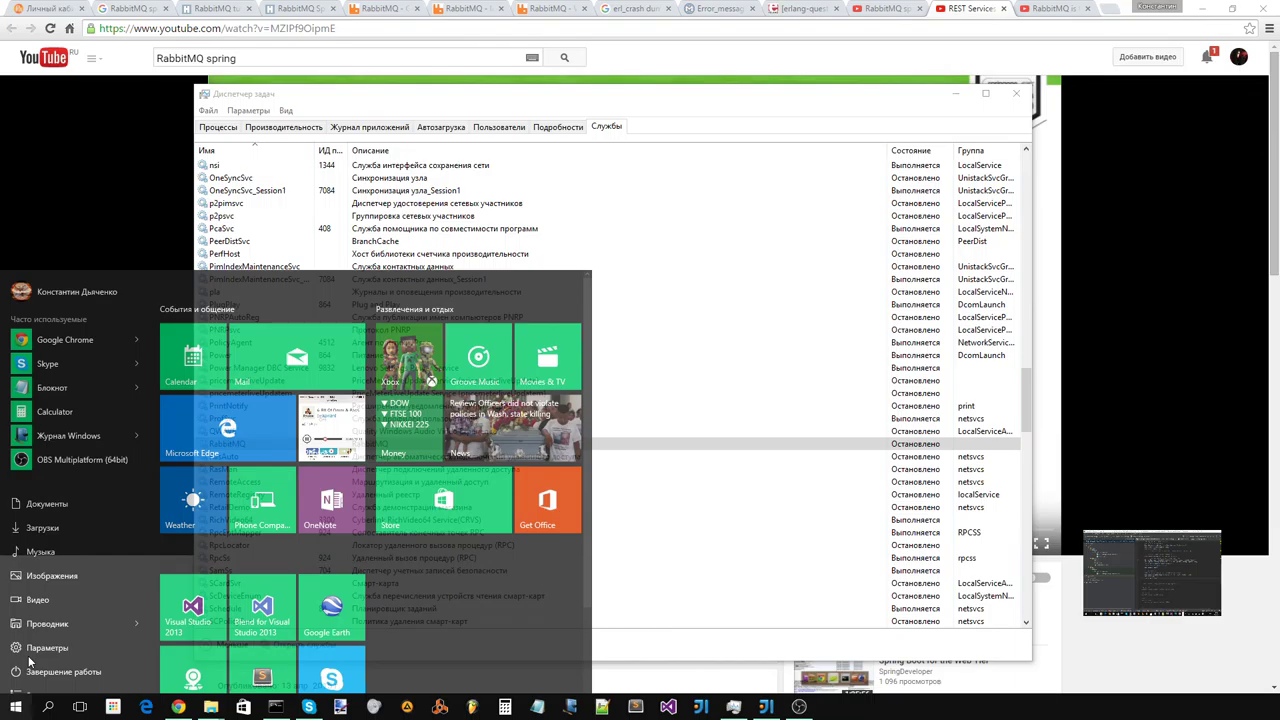
right_click(17, 708)
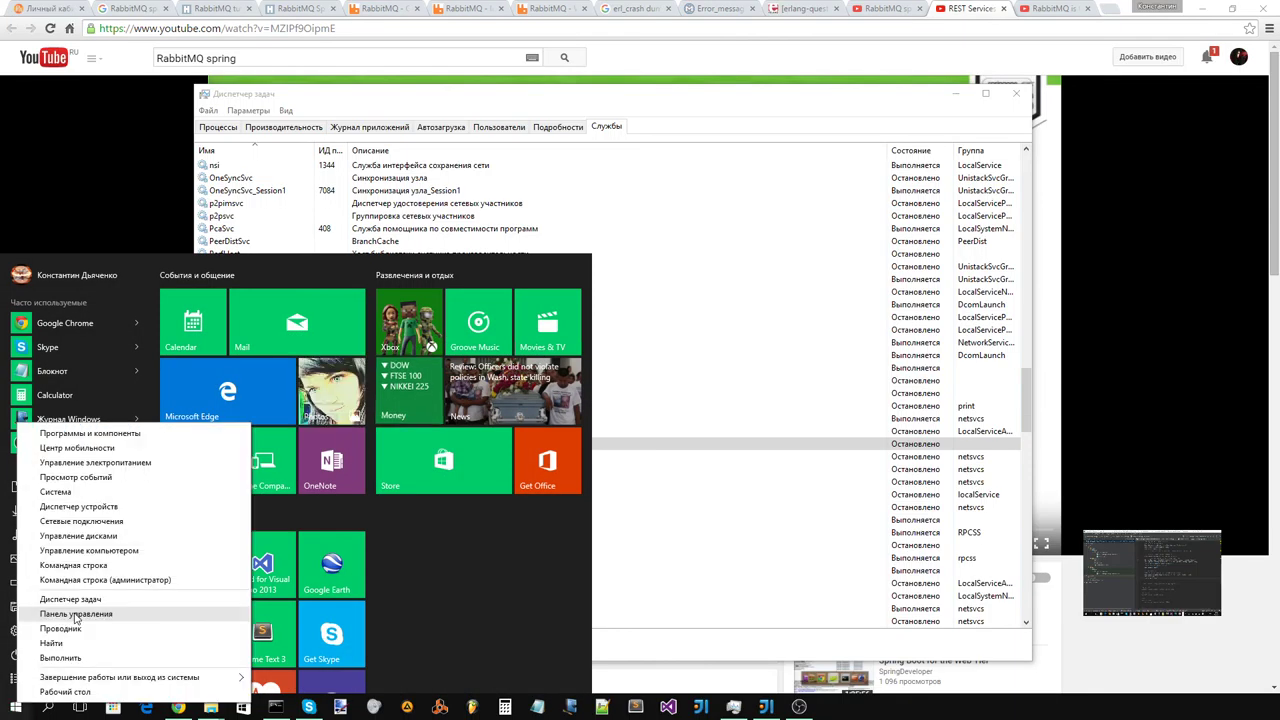
click(76, 615)
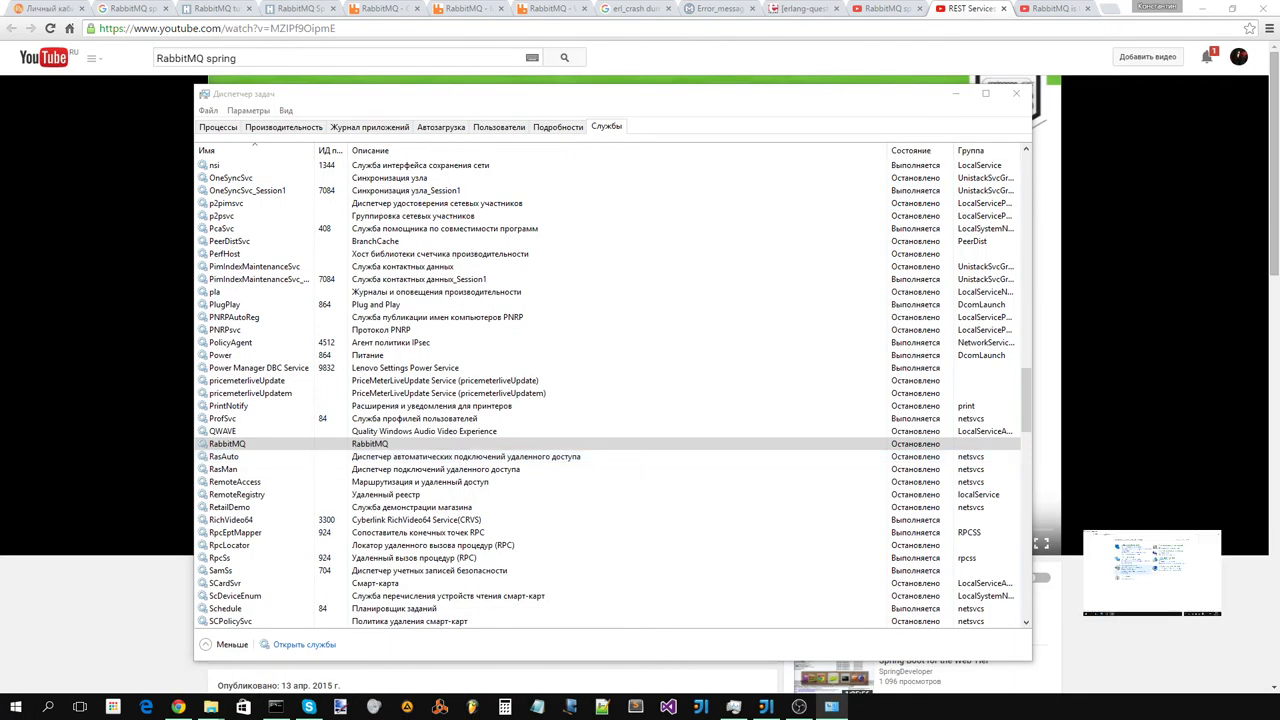
drag(0, 261, 472, 164)
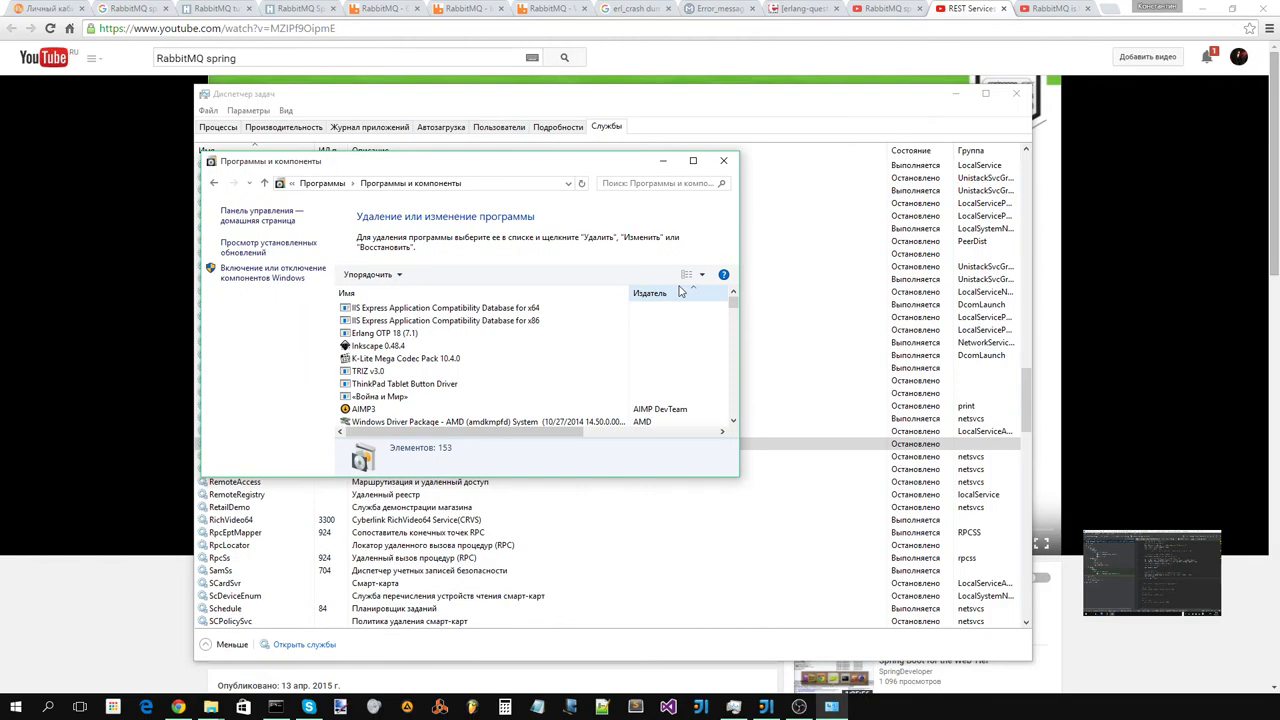
drag(640, 161, 607, 125)
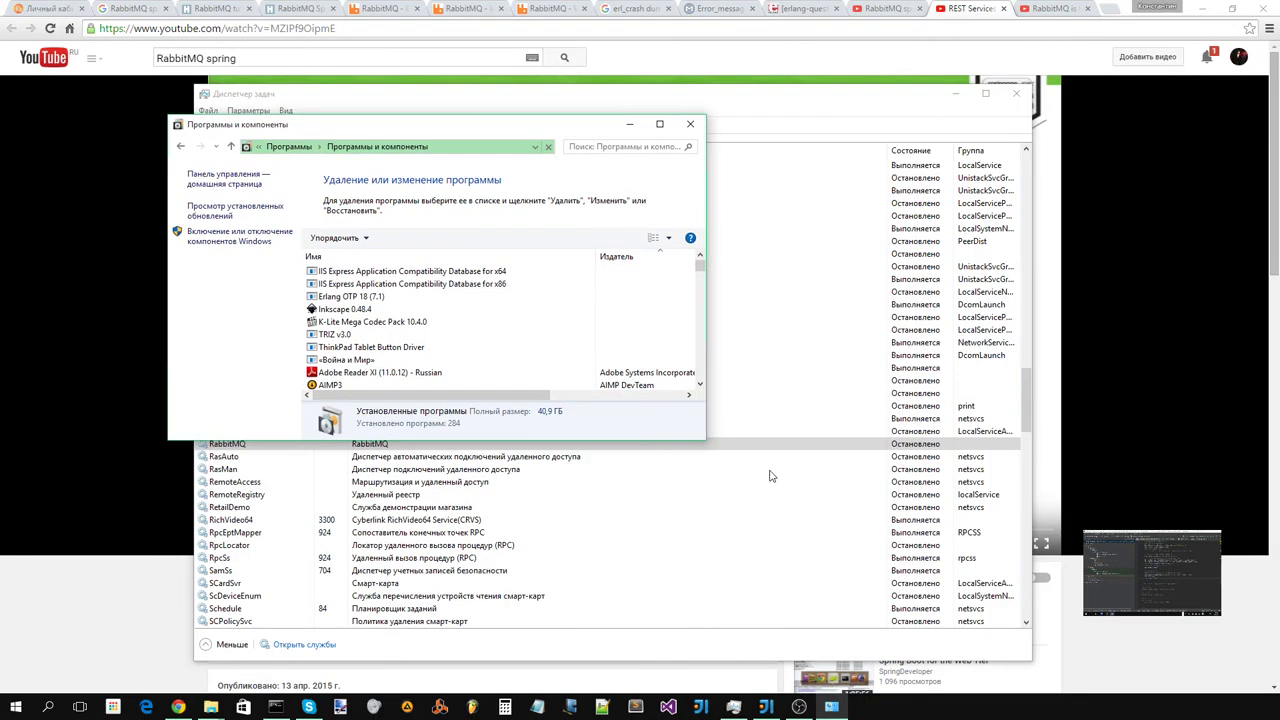
drag(748, 477, 988, 633)
- Filter the installed programs by "Rabb" and start uninstalling RabbitMQ Server 3.5.4
click(879, 145)
text(Ra)
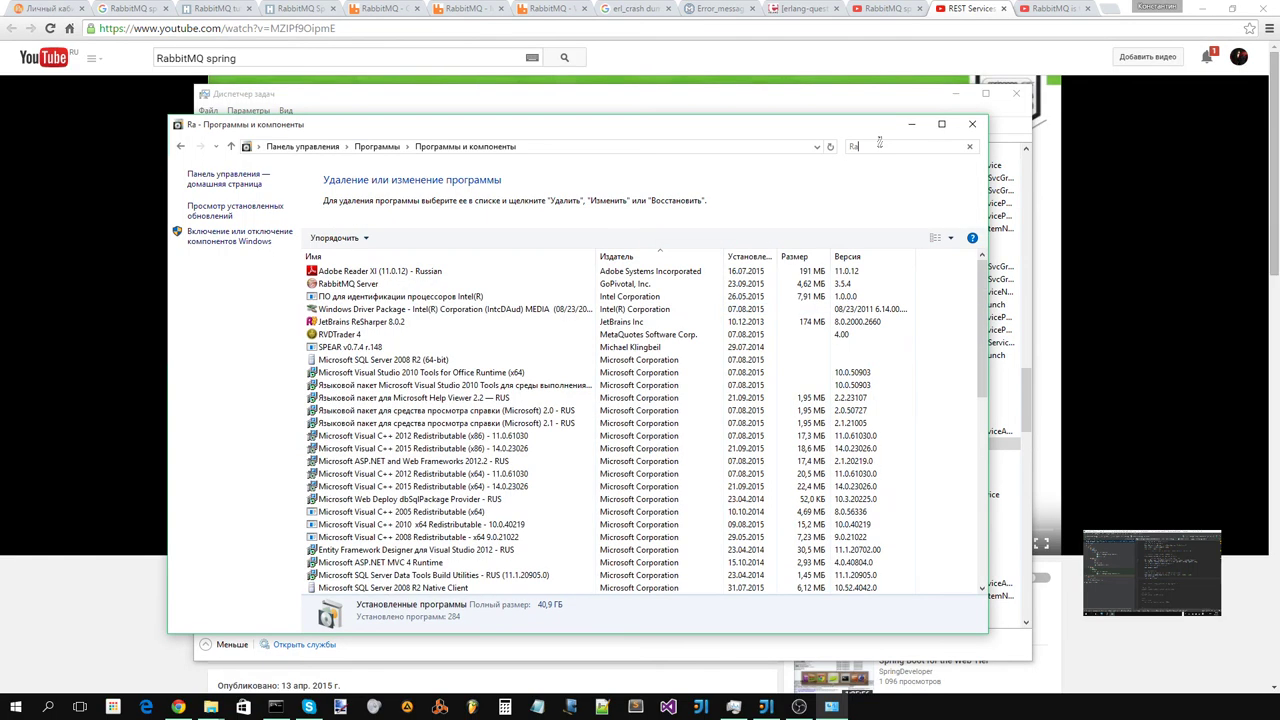
text(bb)
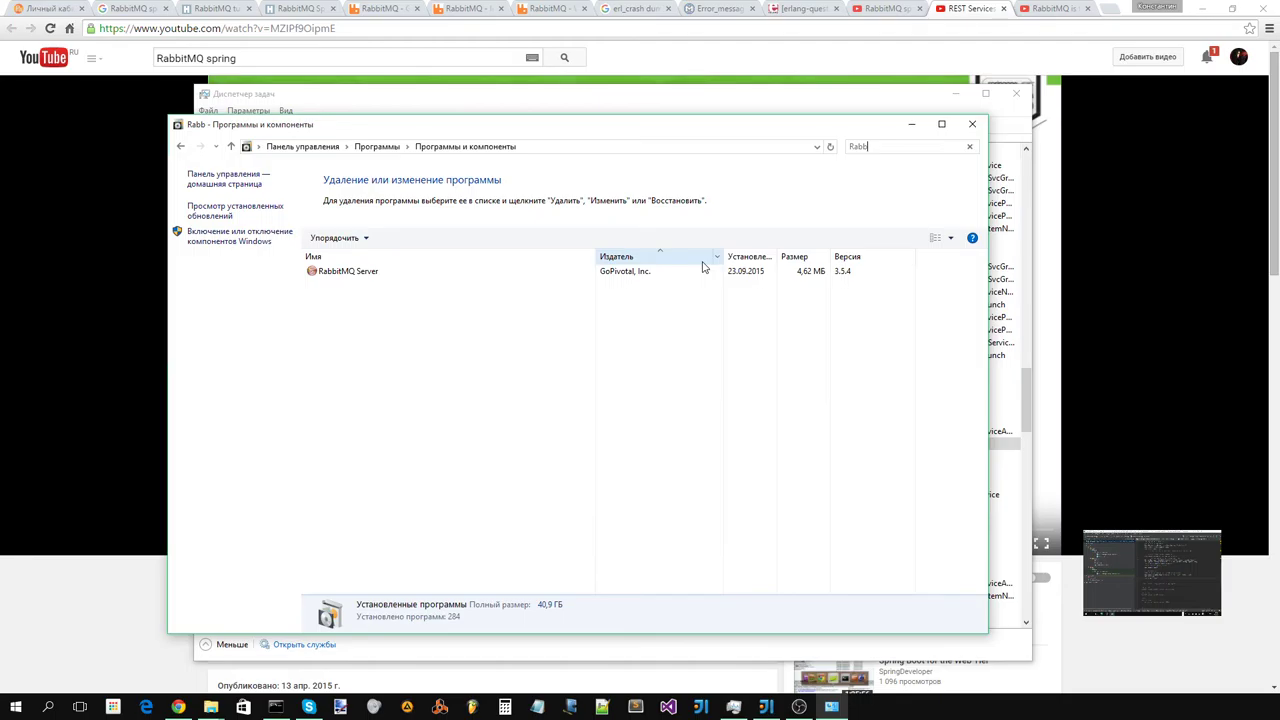
click(703, 269)
click(397, 239)
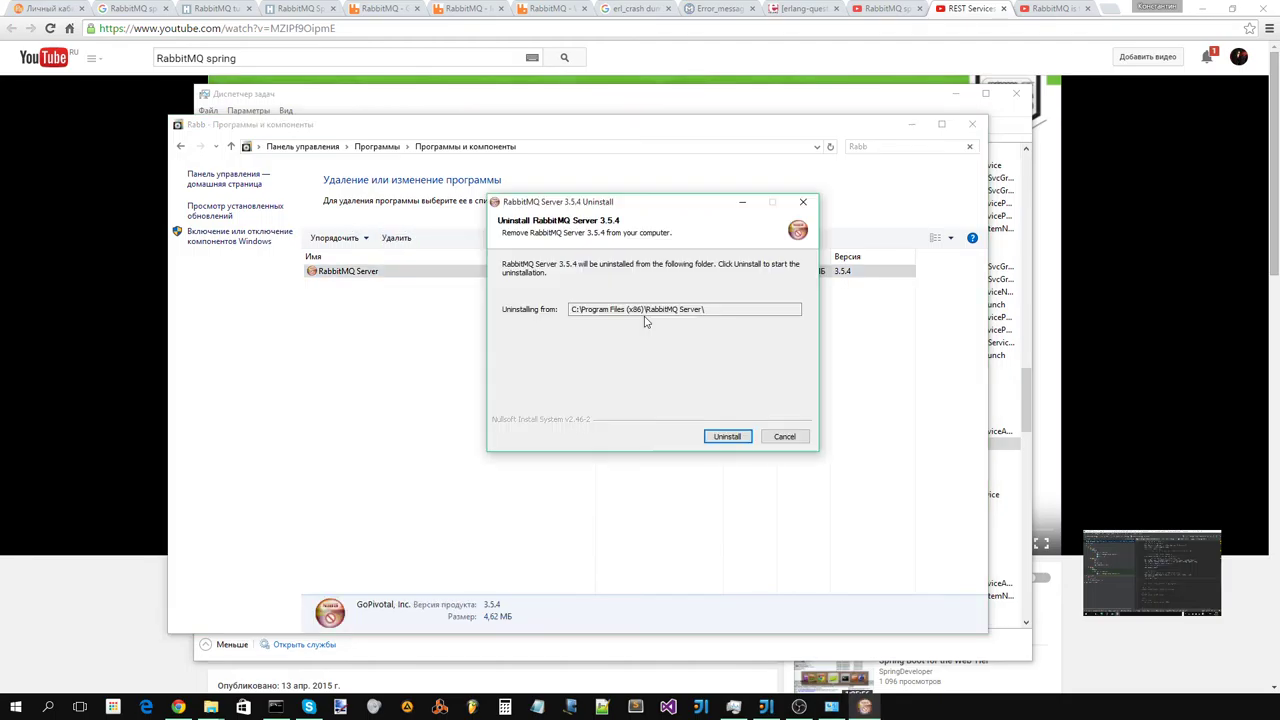
click(726, 436)
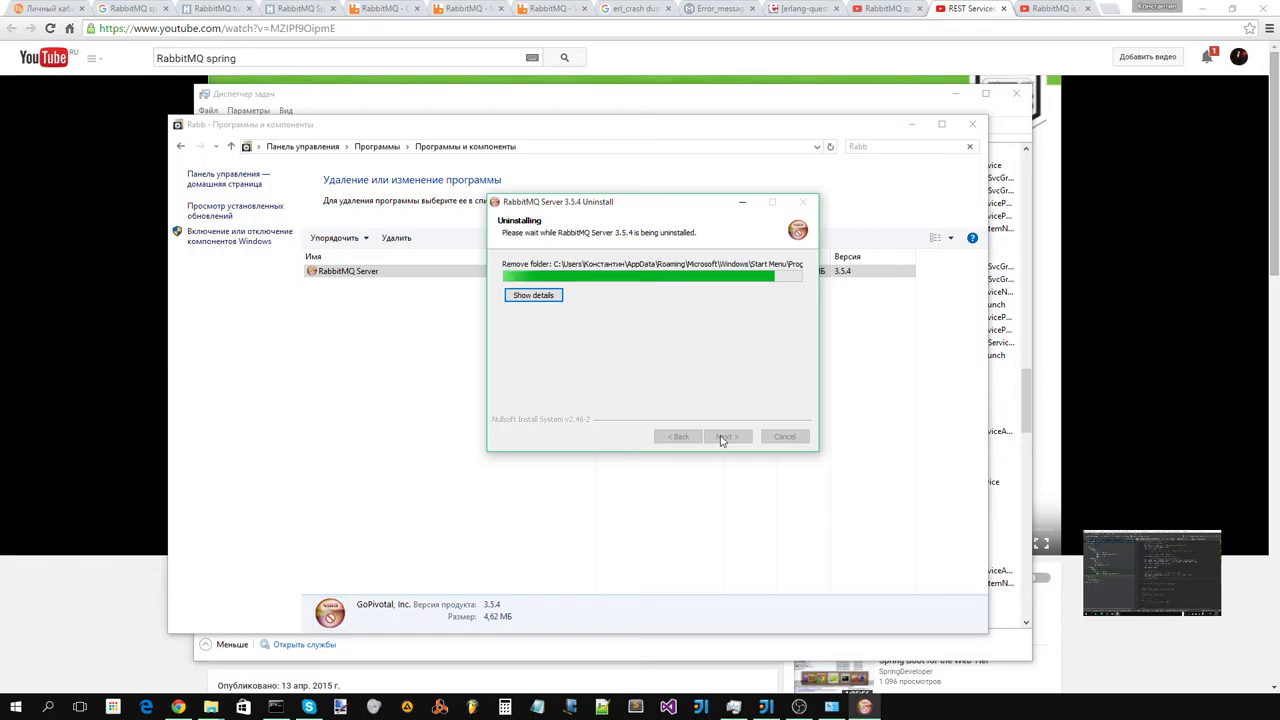
- Search the Control Panel for "бранд" and open the Windows Firewall settings
right_click(32, 707)
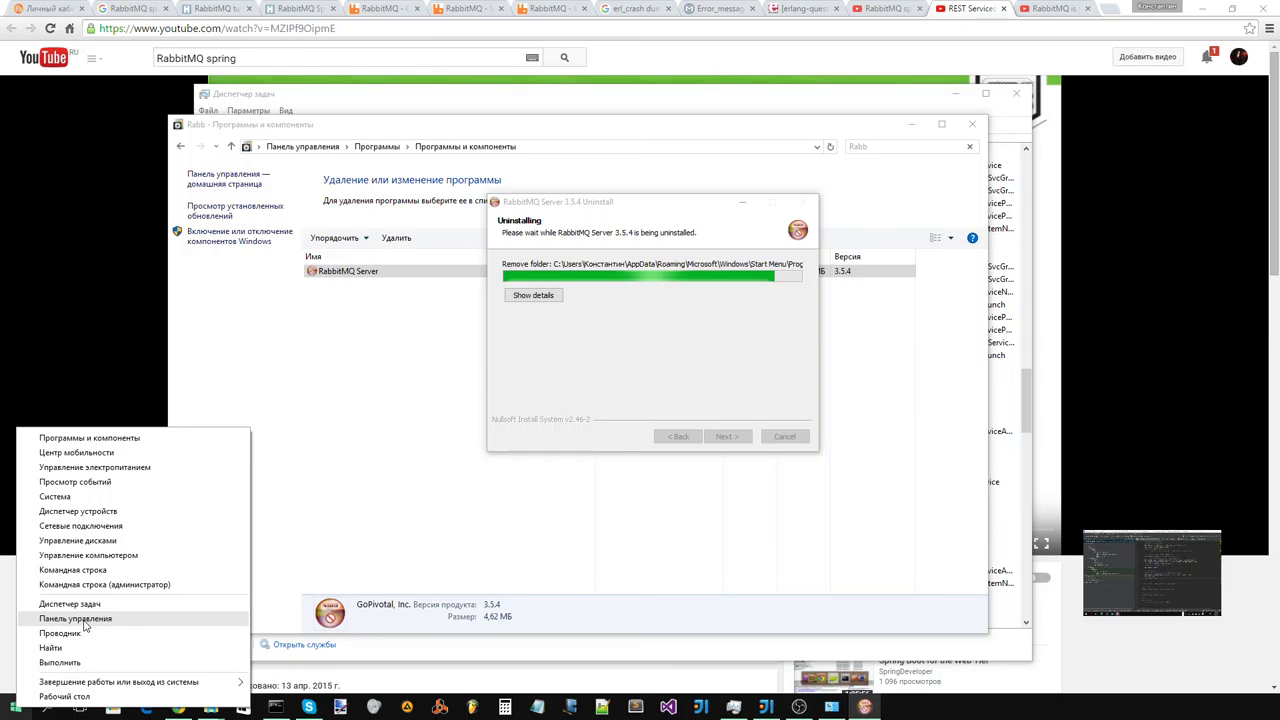
click(84, 621)
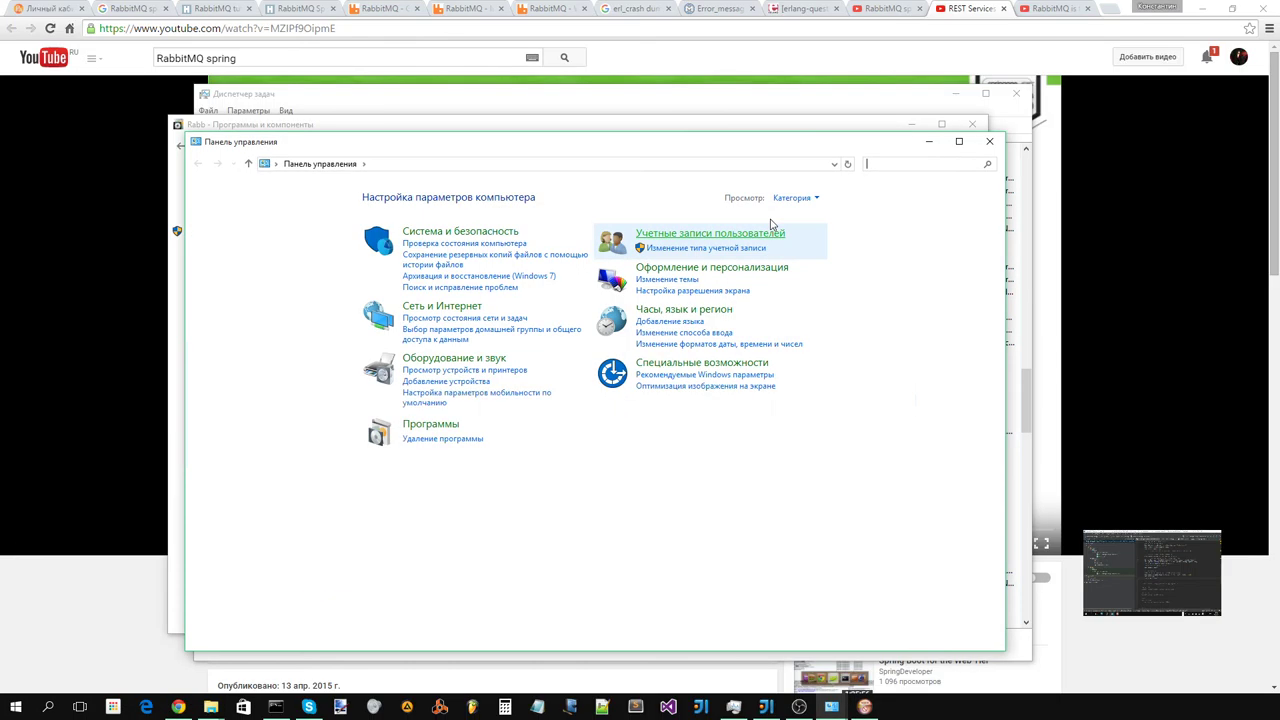
click(901, 163)
text(,hfy)
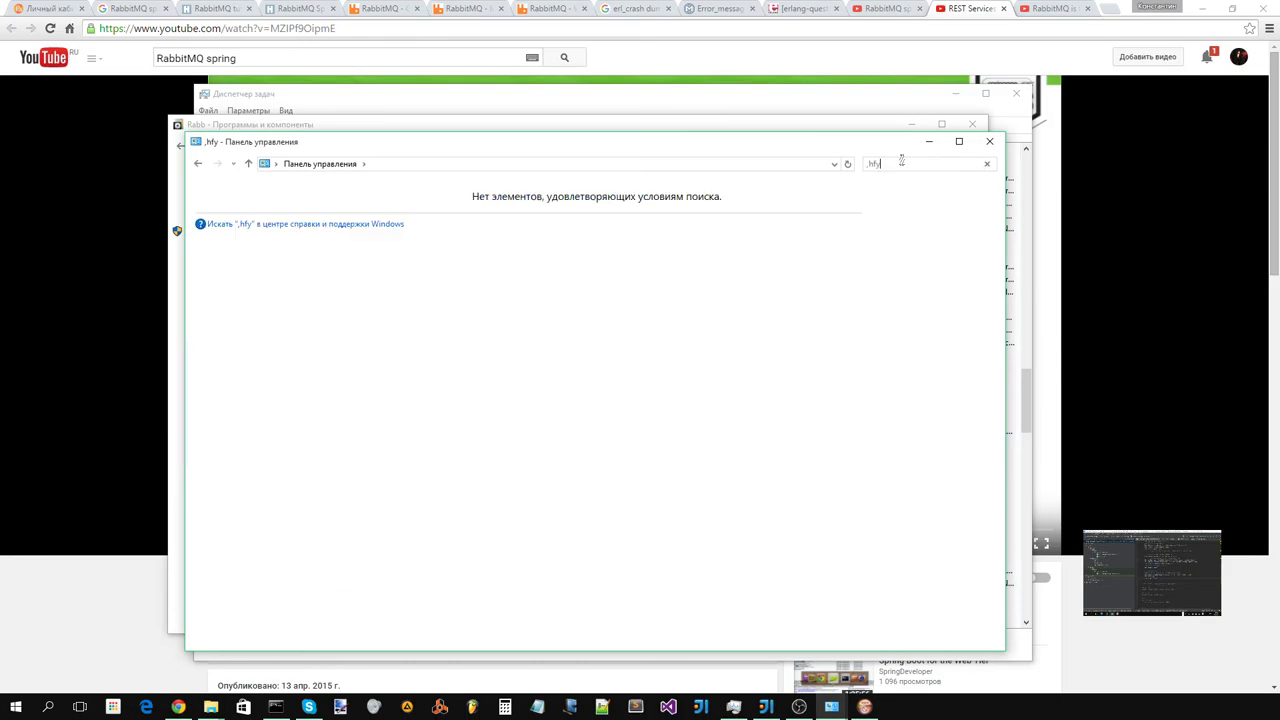
key(BackSpace)
key(BackSpace)
key(BackSpace)
key(BackSpace)
text(бранд)
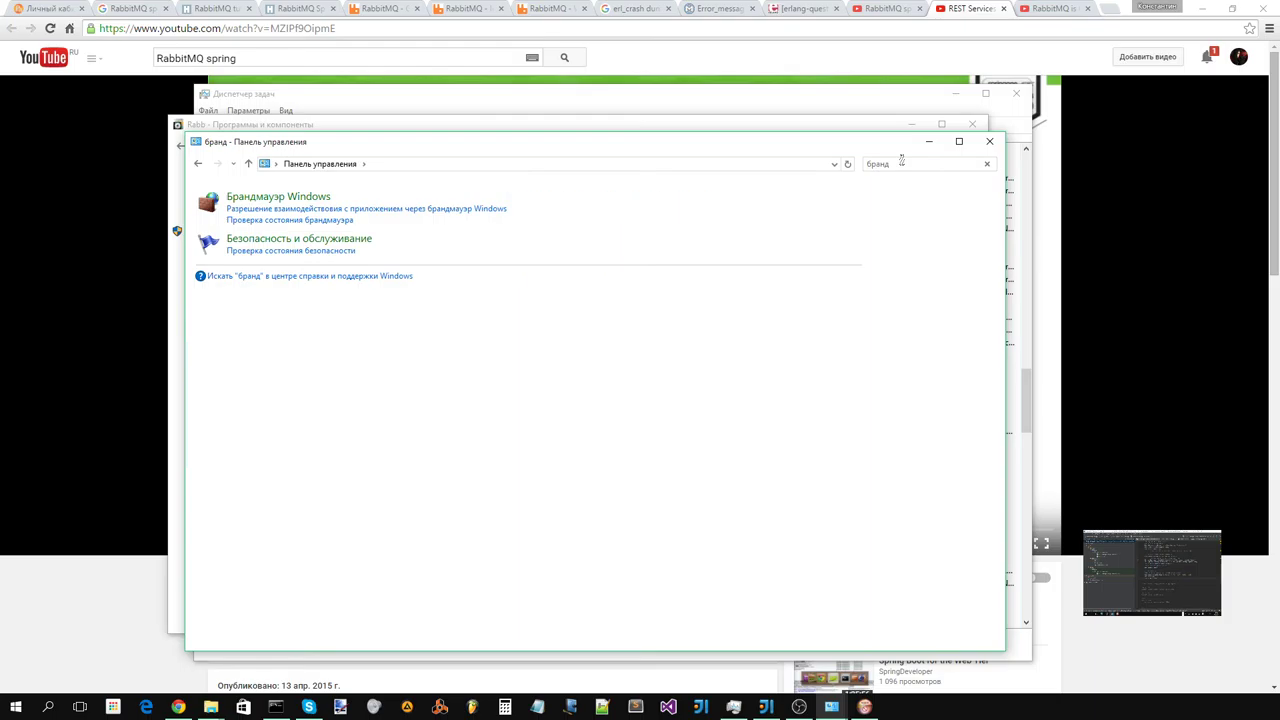
click(285, 192)
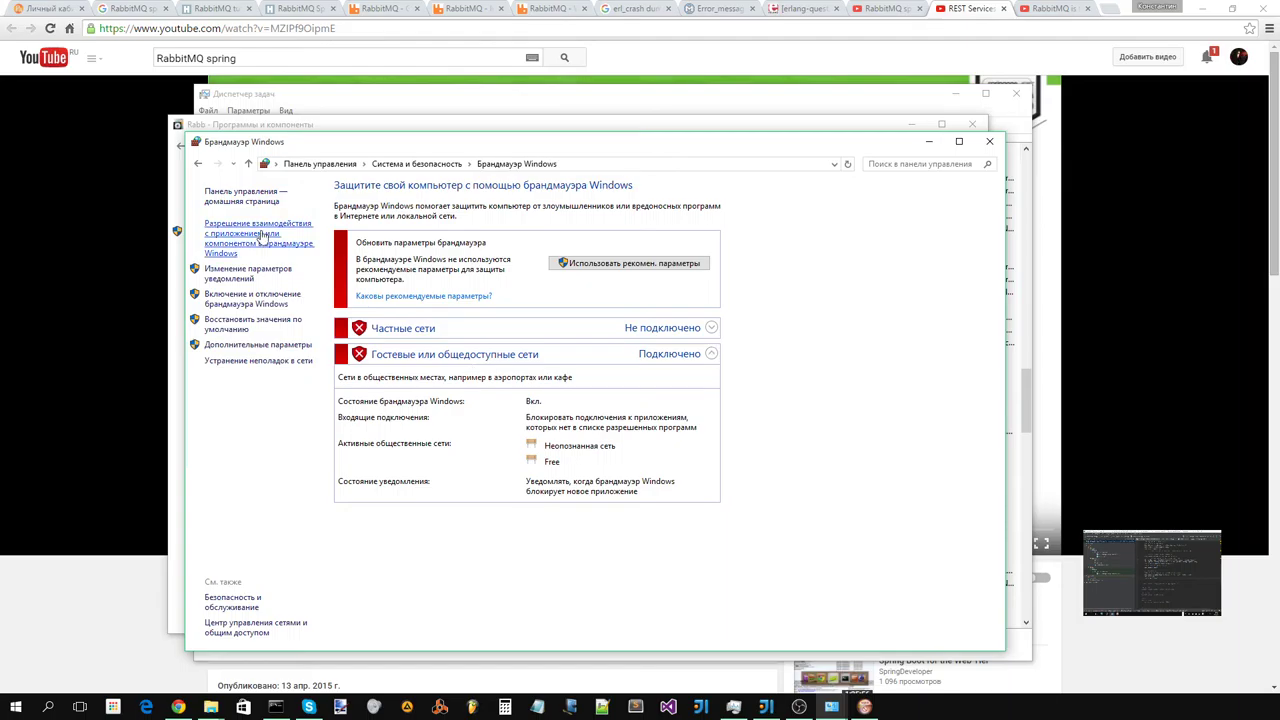
- Turn off Windows Firewall for public networks and save the network-type settings
click(250, 274)
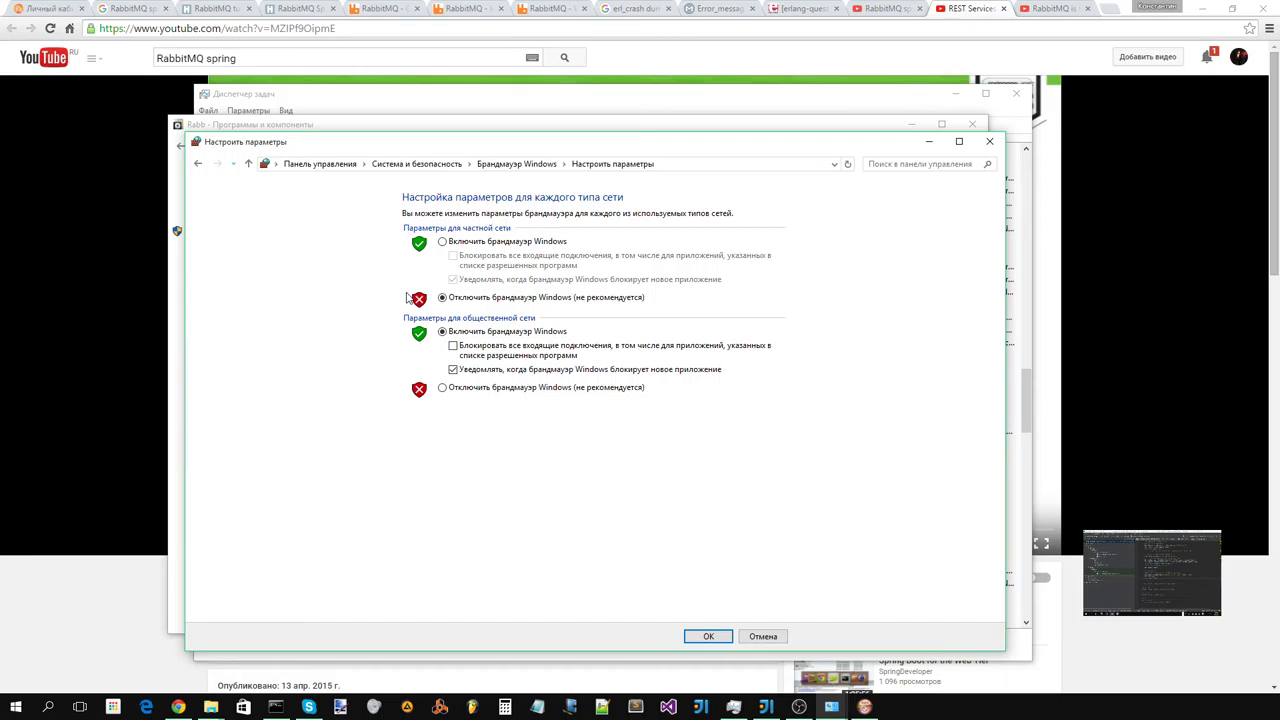
click(458, 390)
click(709, 636)
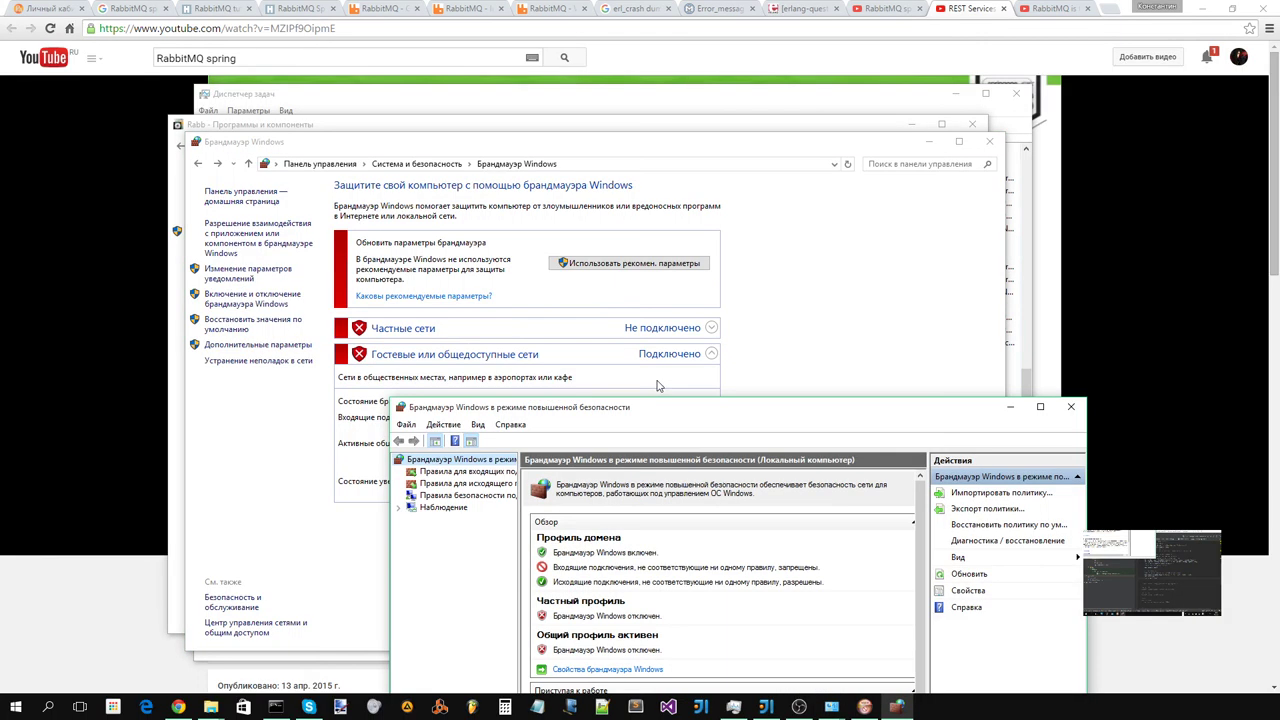
- In the advanced firewall's properties, set the domain profile's firewall state to "Отключить" and apply it
drag(658, 386, 478, 99)
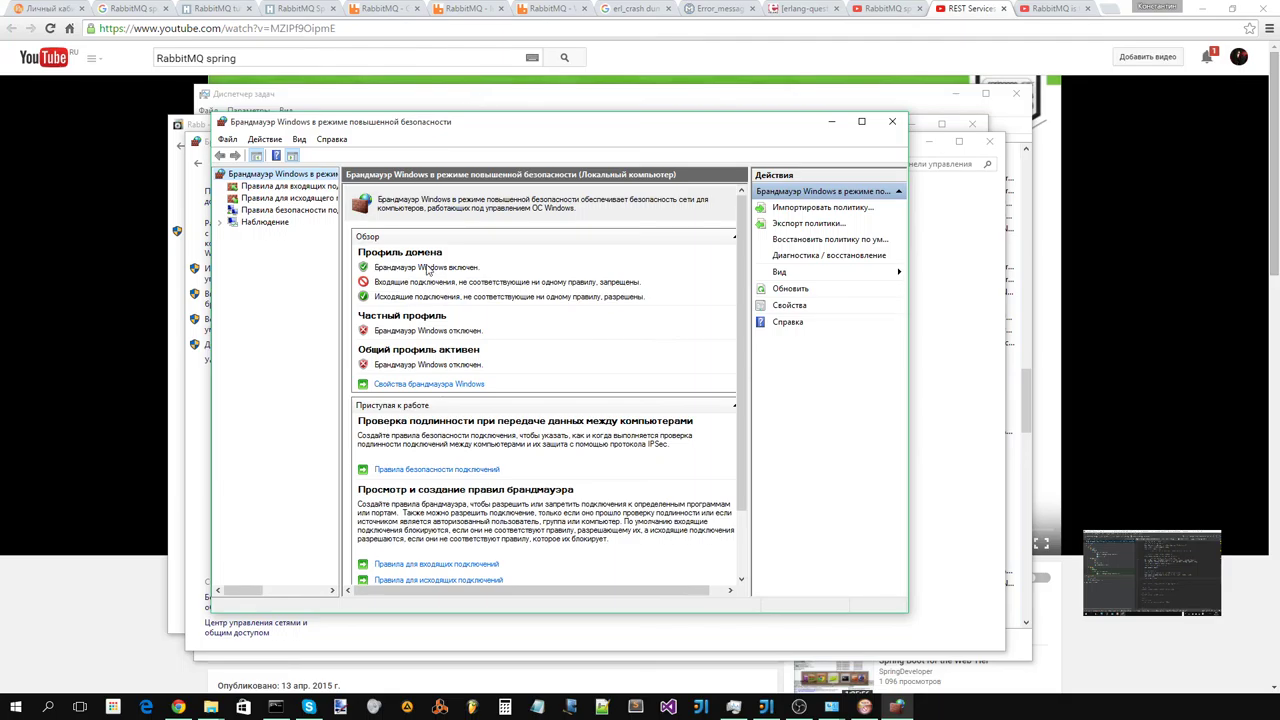
click(430, 385)
click(552, 280)
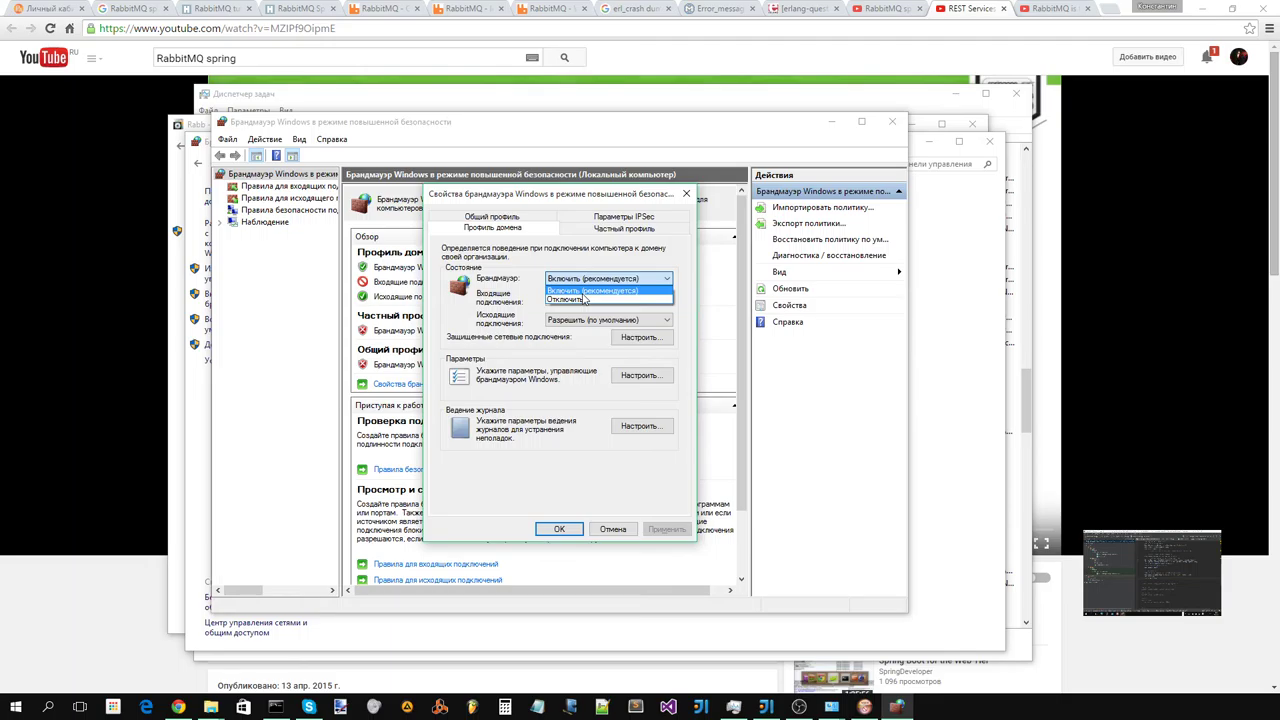
click(580, 300)
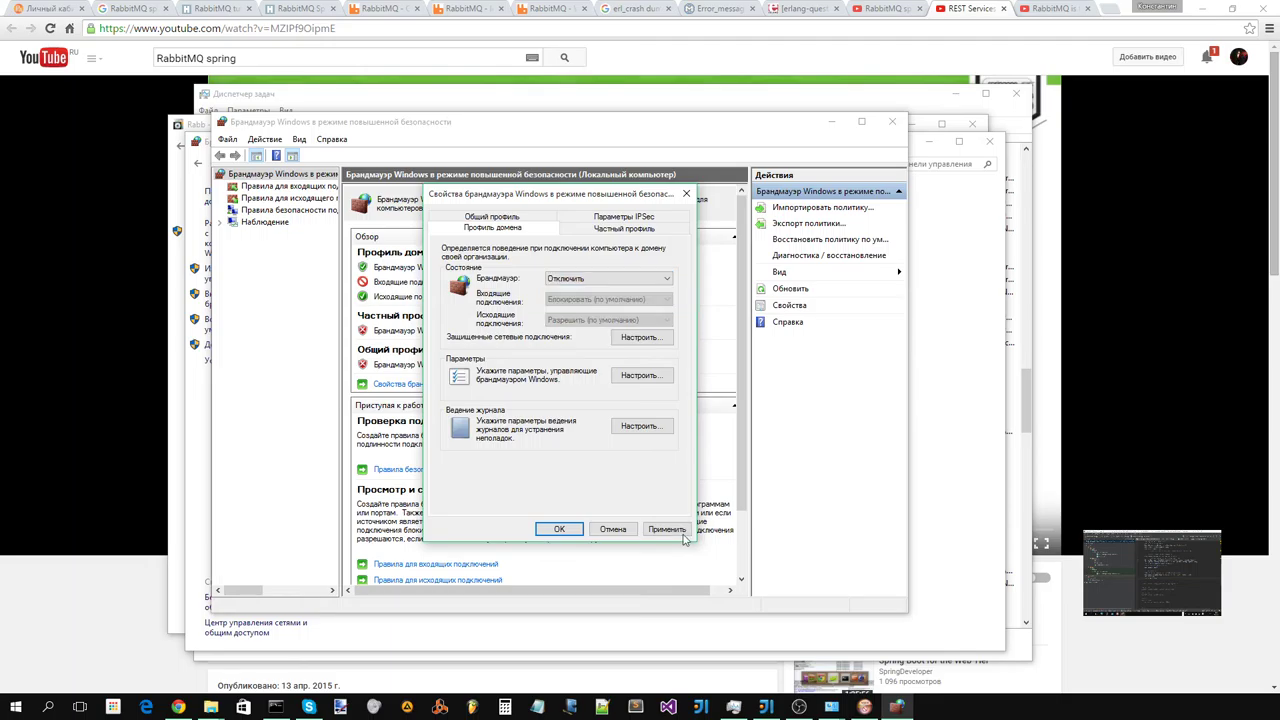
click(673, 533)
- Check the private profile, public profile and IPsec settings in the firewall properties, and close the dialog
click(590, 229)
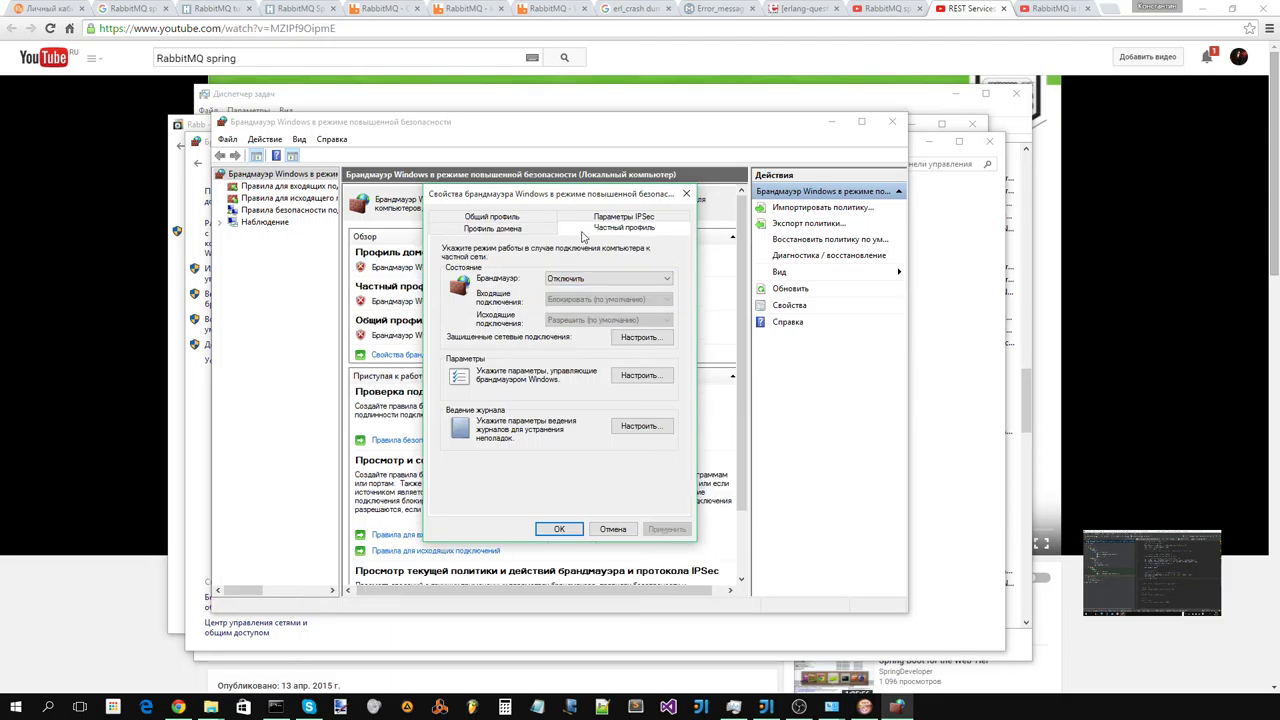
click(492, 217)
click(603, 226)
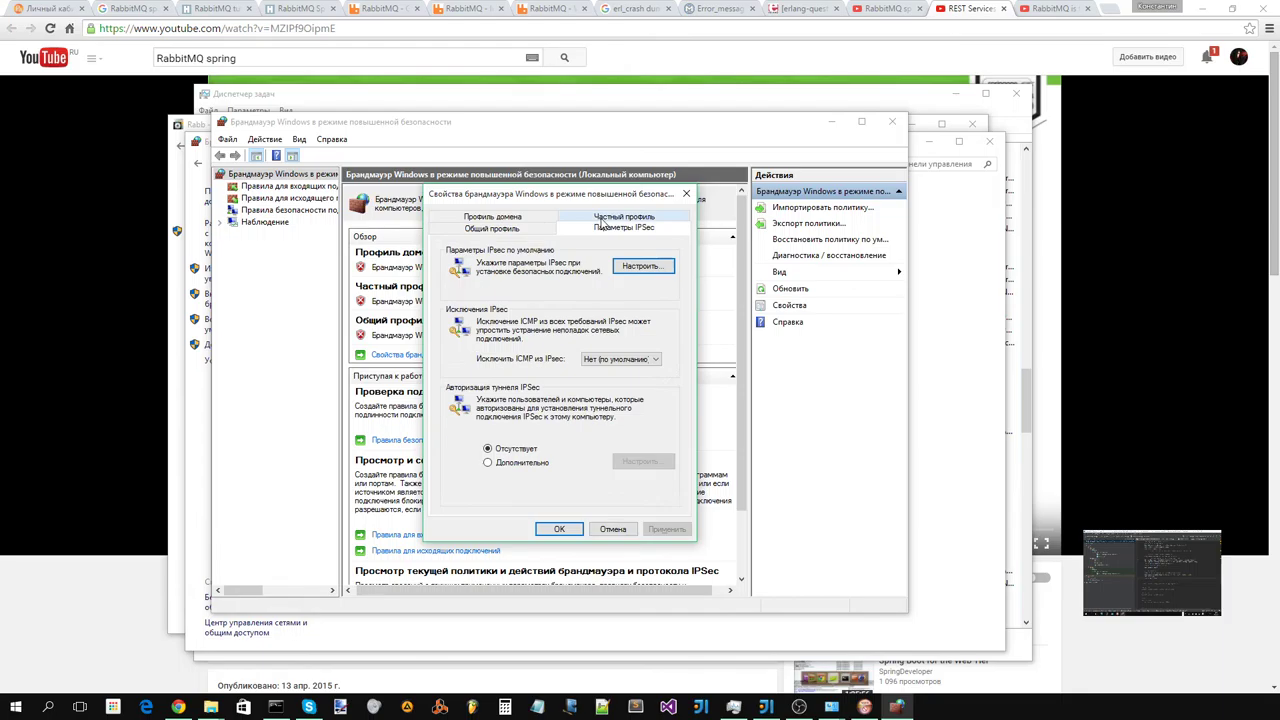
click(492, 228)
click(559, 529)
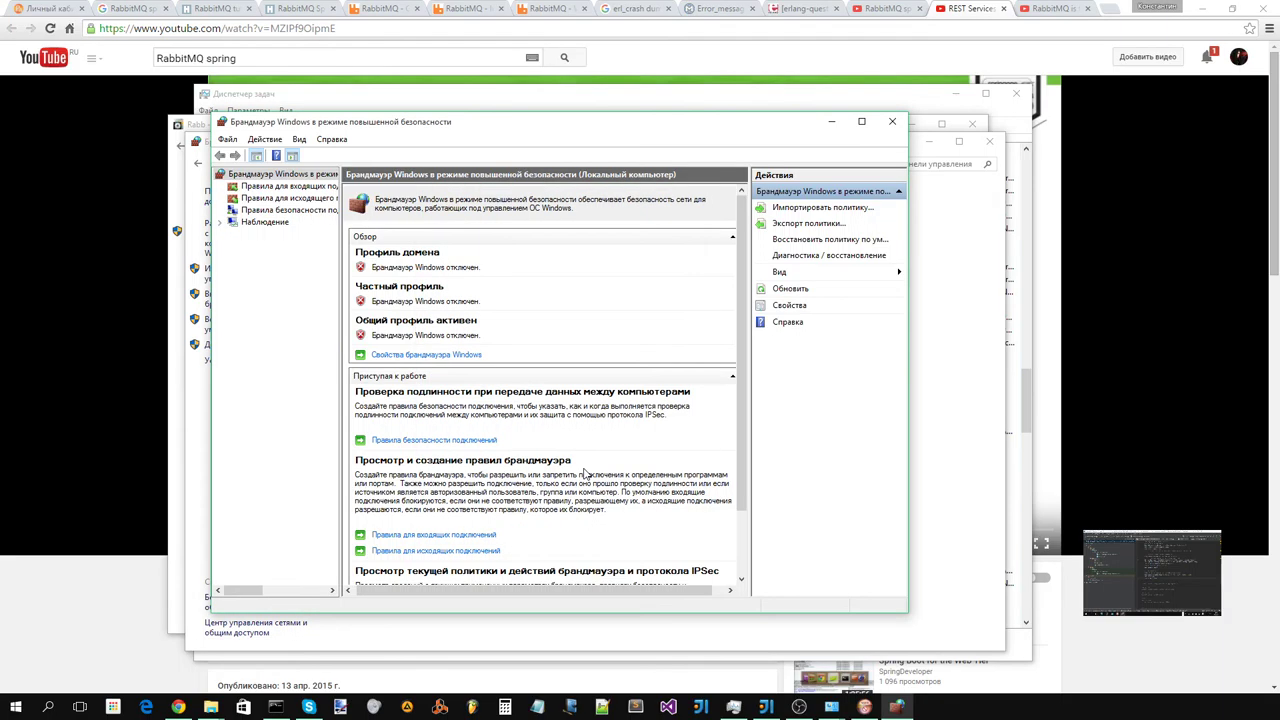
- Close both firewall windows and finish the RabbitMQ Server uninstall wizard
click(892, 123)
click(989, 144)
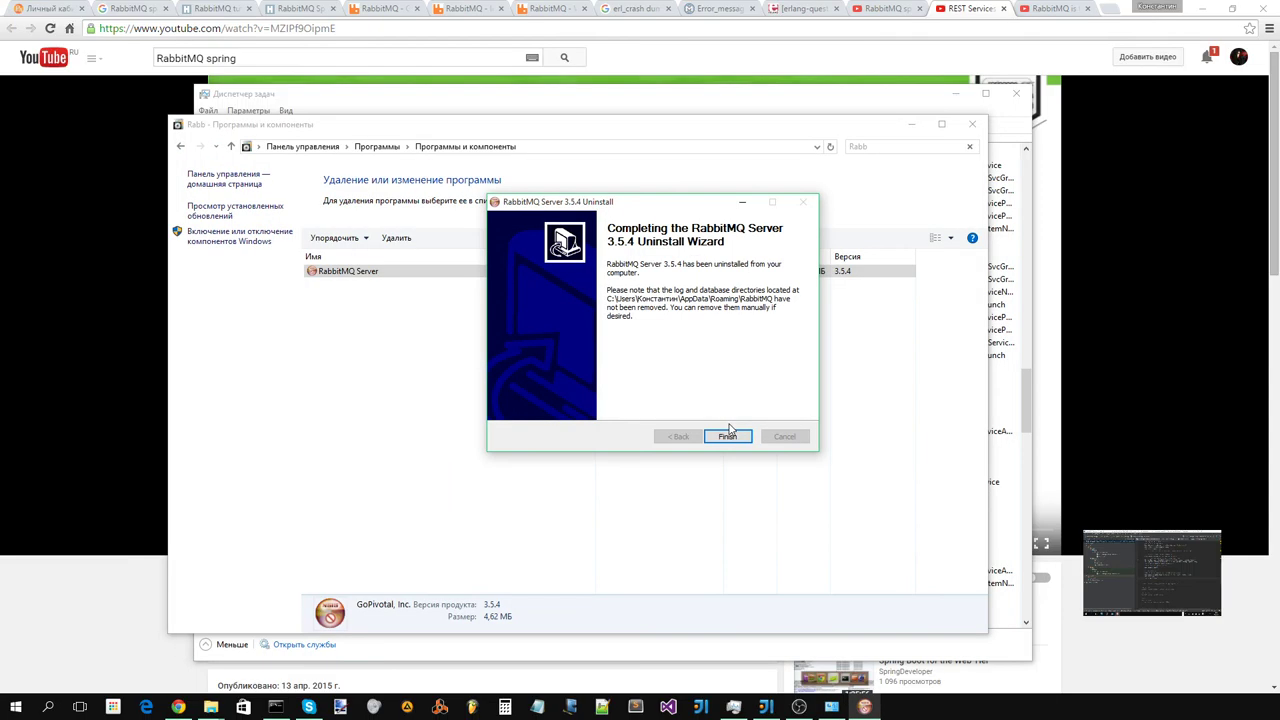
click(729, 437)
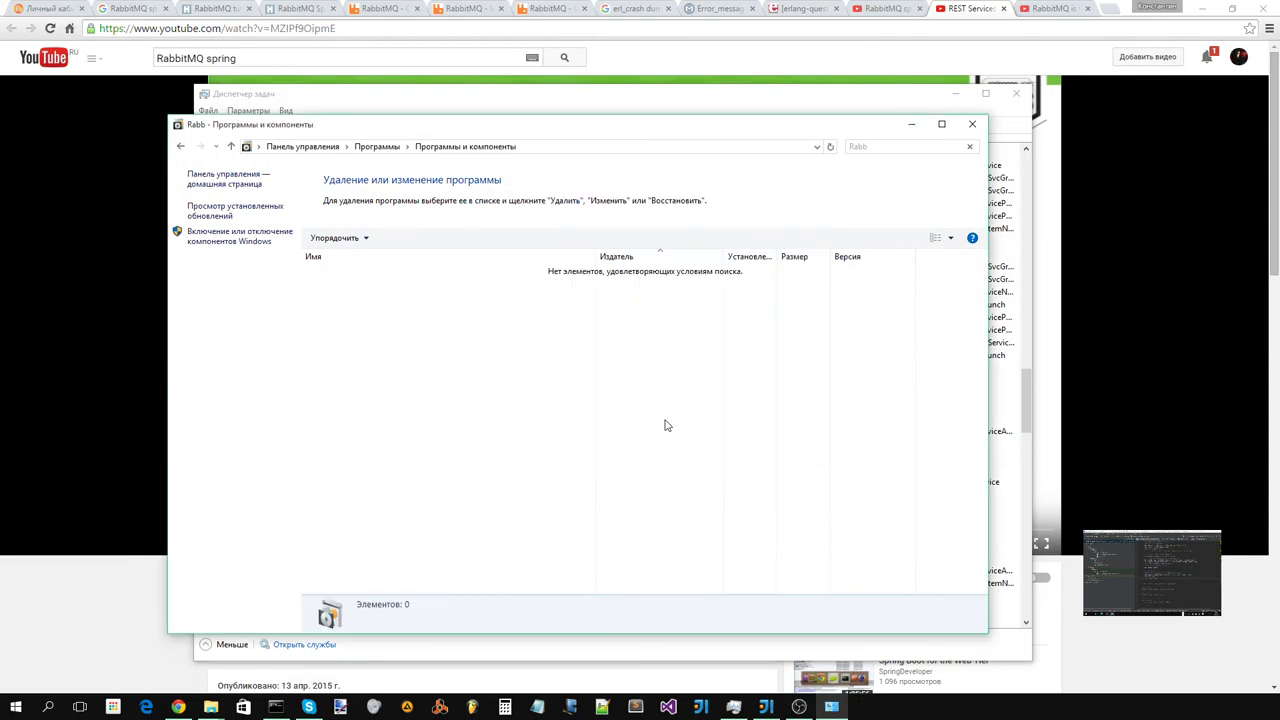
- Launch the installer rabbitmq-server-3.5.4.exe from the Загрузки folder in File Explorer
click(211, 707)
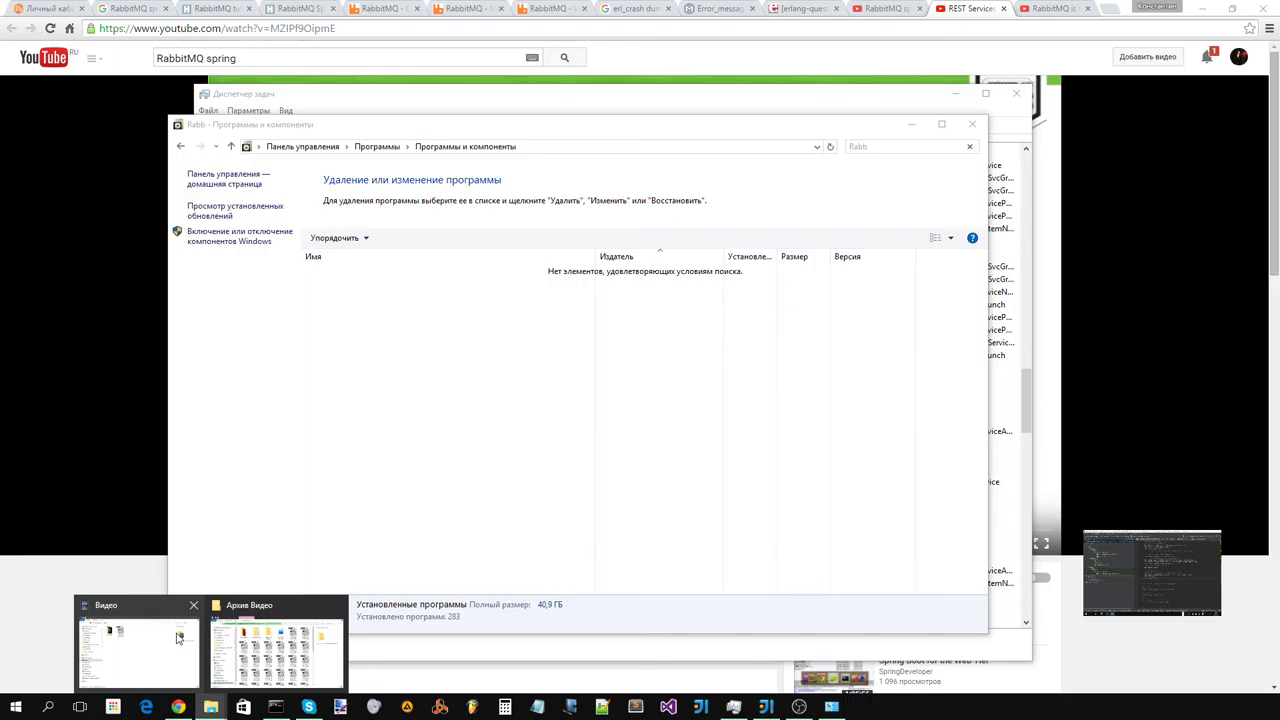
mouse_move(145, 645)
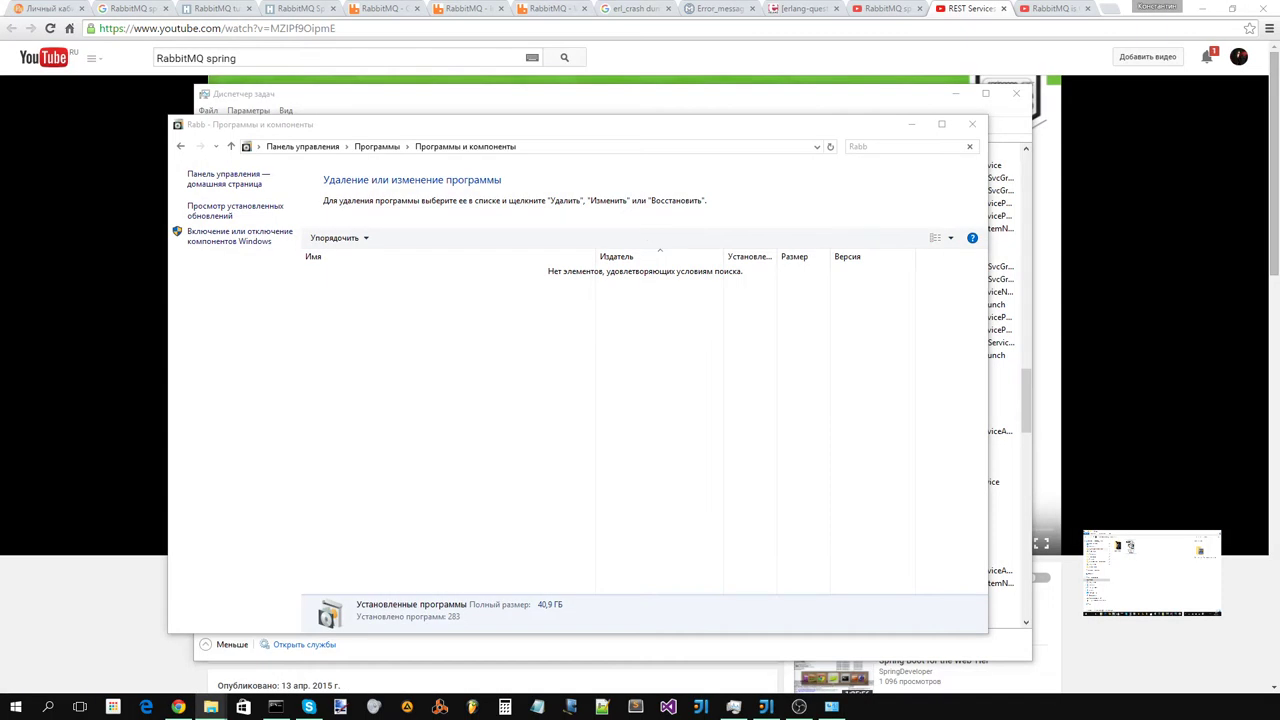
drag(564, 2, 538, 52)
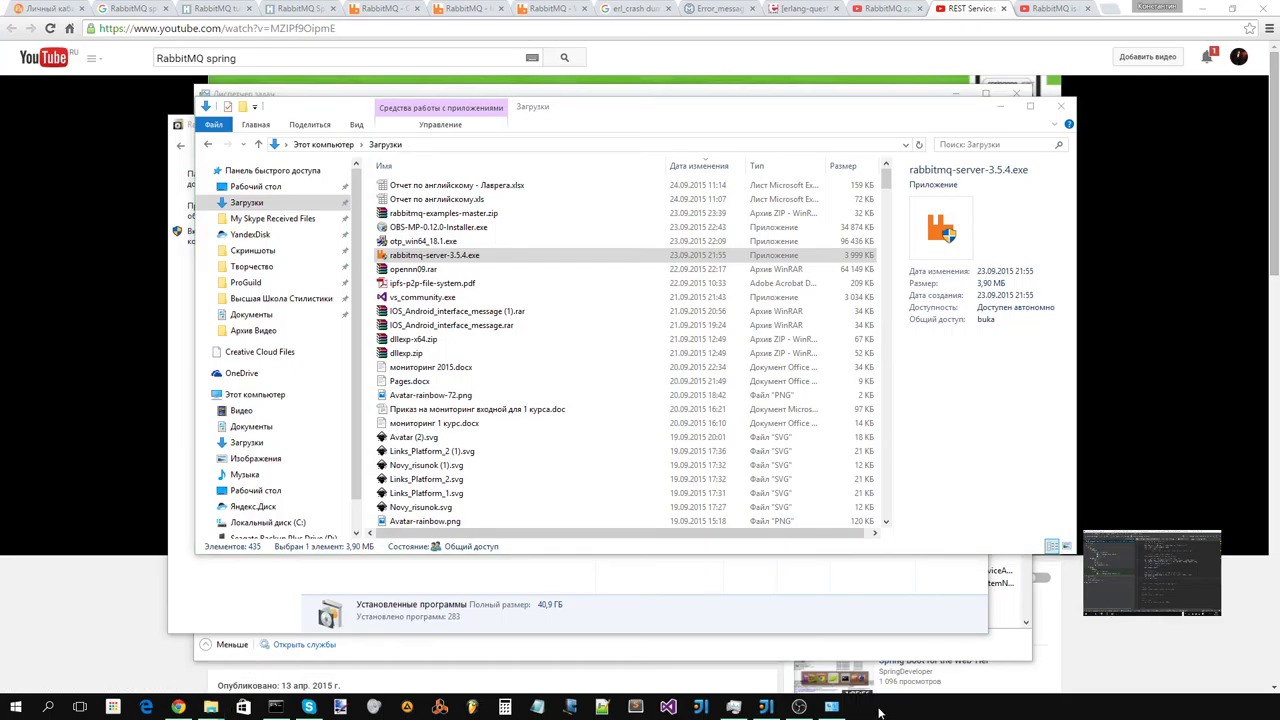
click(910, 598)
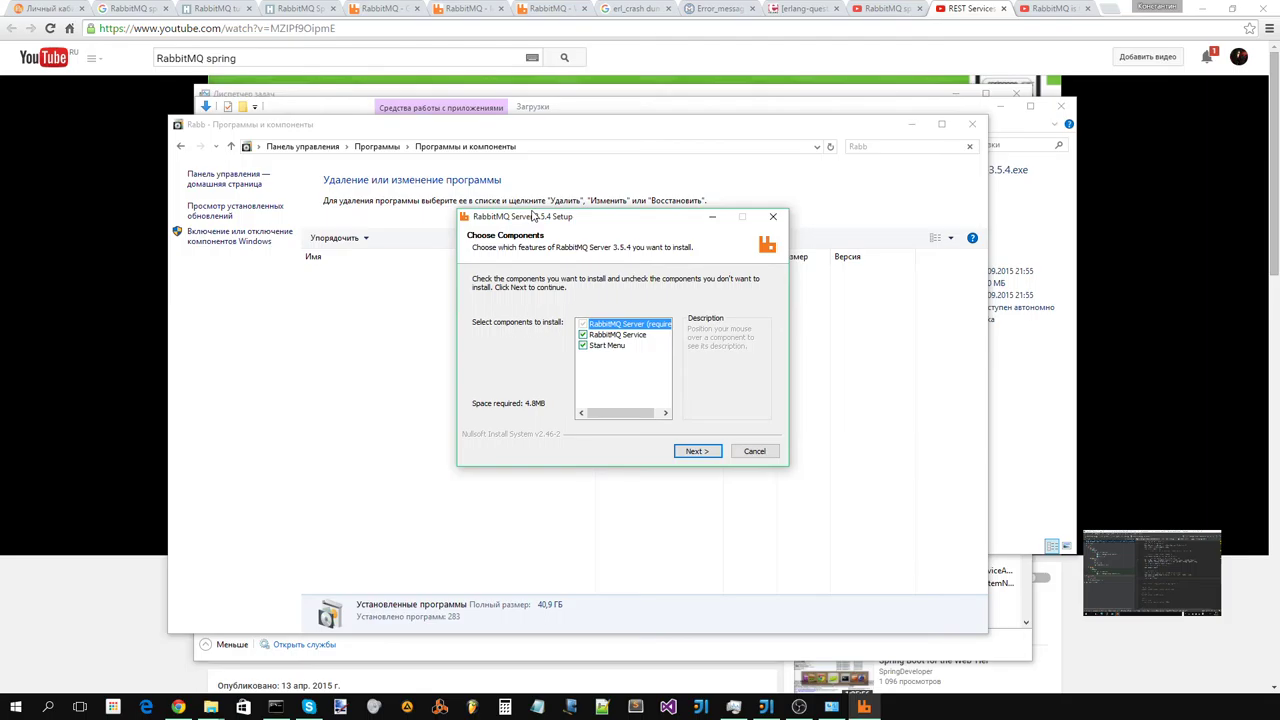
- Install RabbitMQ Server 3.5.4 with the RabbitMQ Service and Start Menu components, and finish the setup wizard
drag(534, 216, 506, 206)
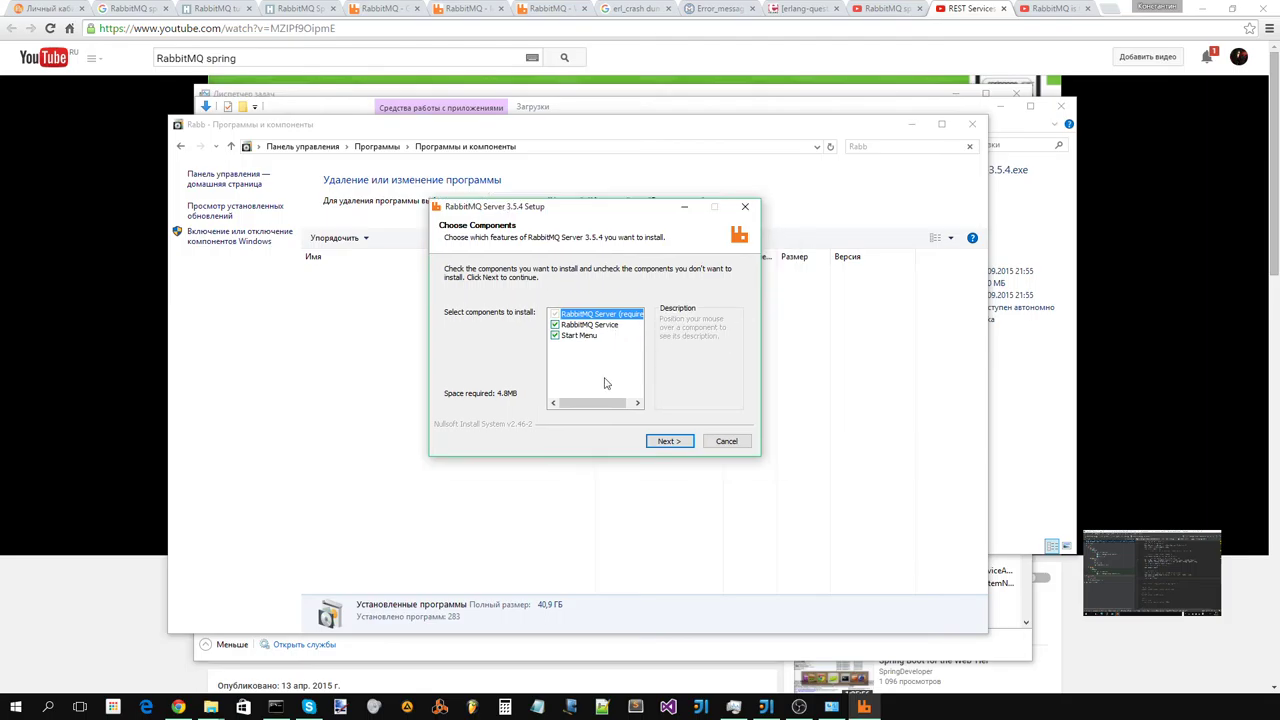
click(668, 442)
click(668, 442)
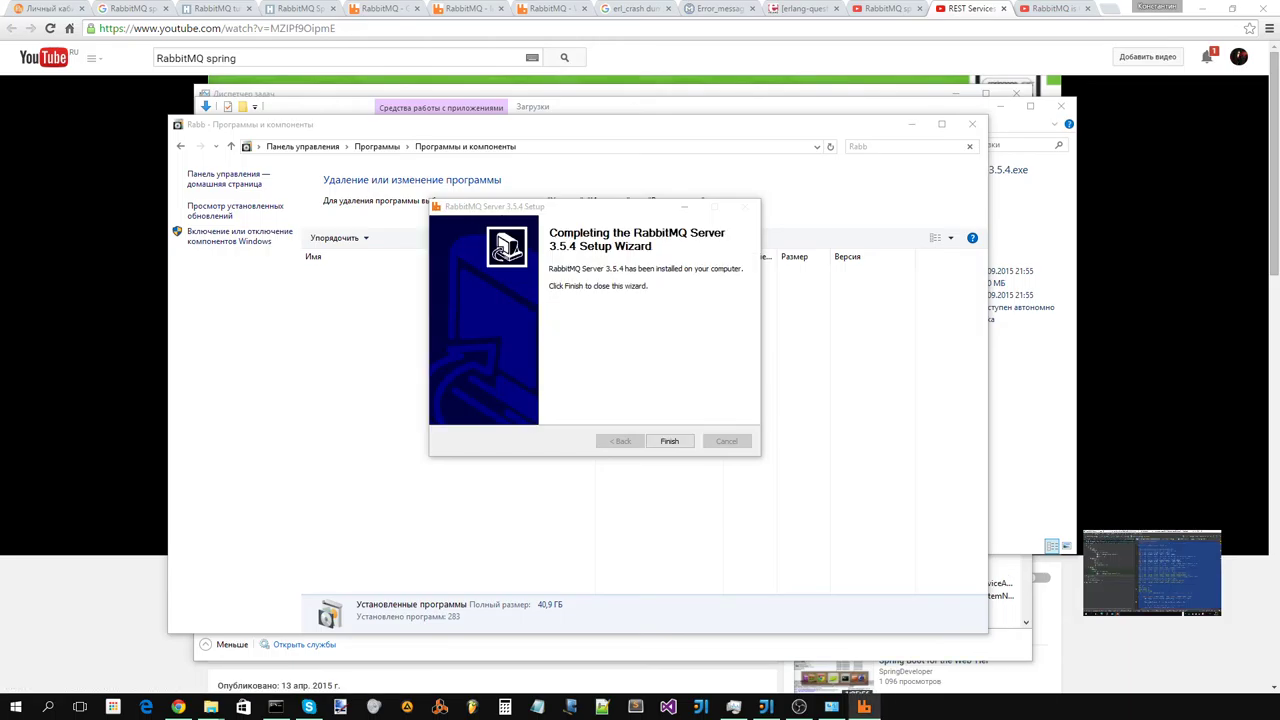
click(670, 441)
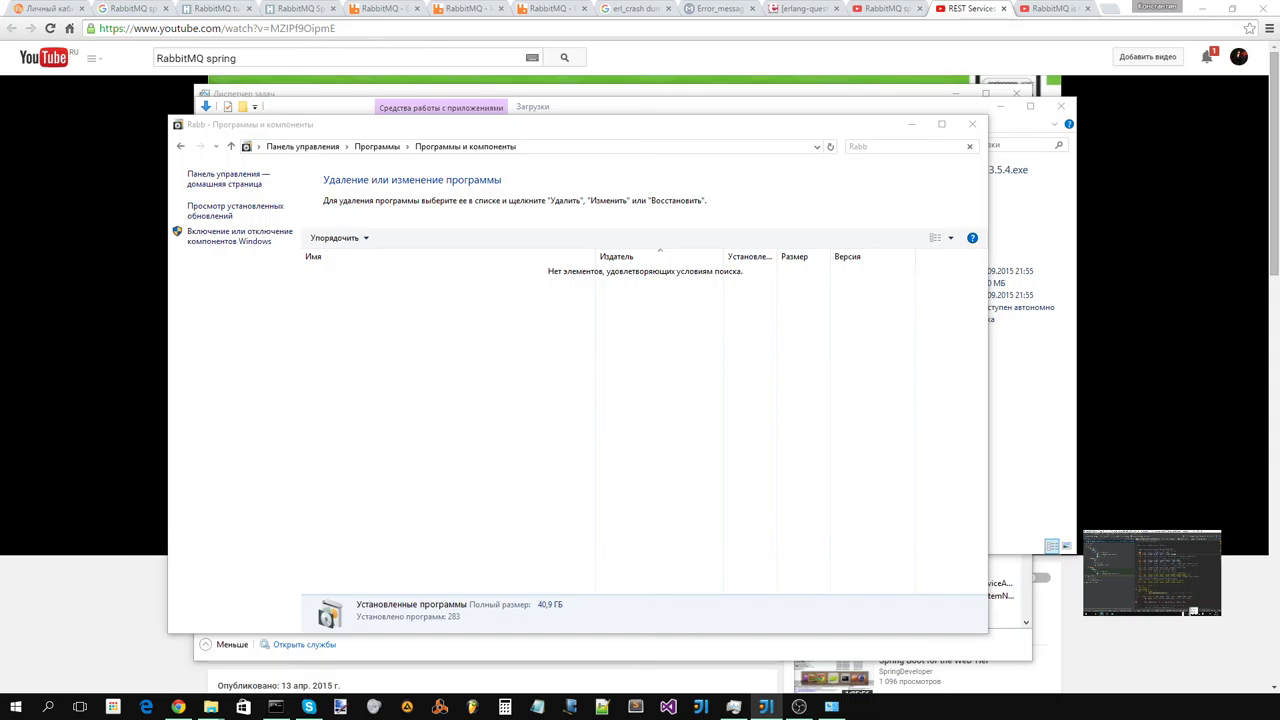
- Switch to Task Manager, find RabbitMQ in the services list sorted by name, and try to start it
click(733, 707)
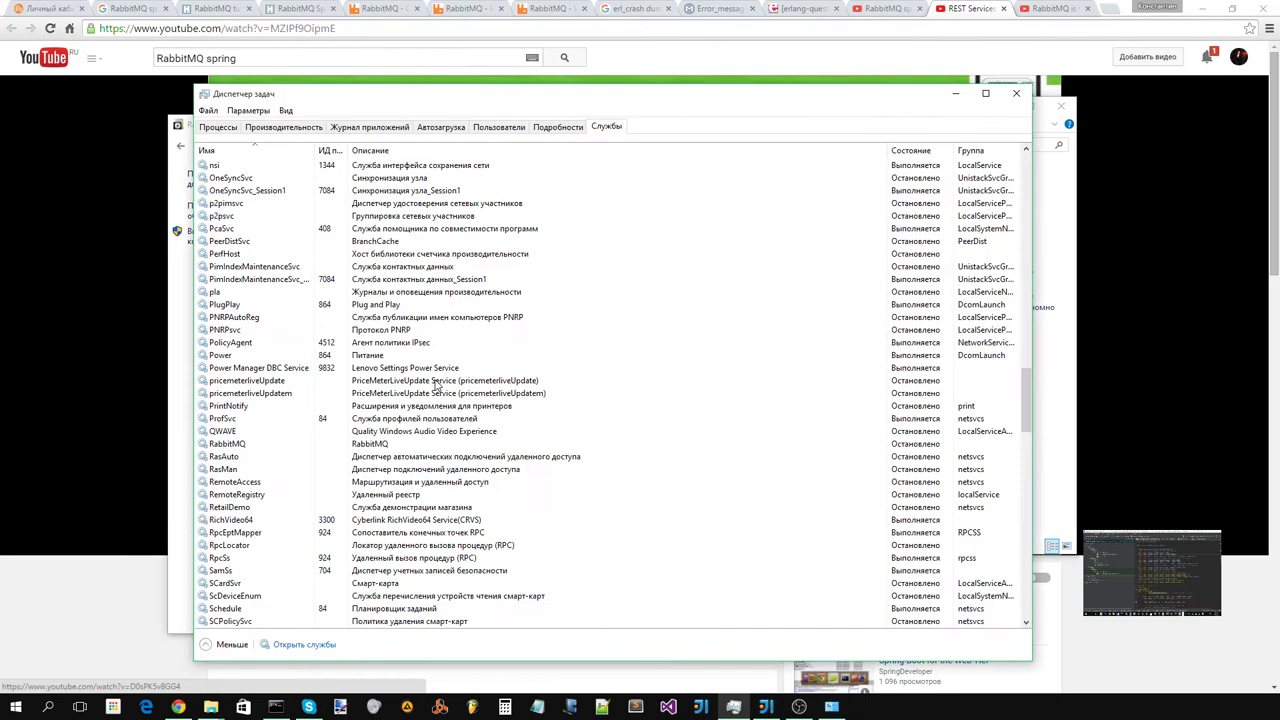
click(265, 152)
click(265, 152)
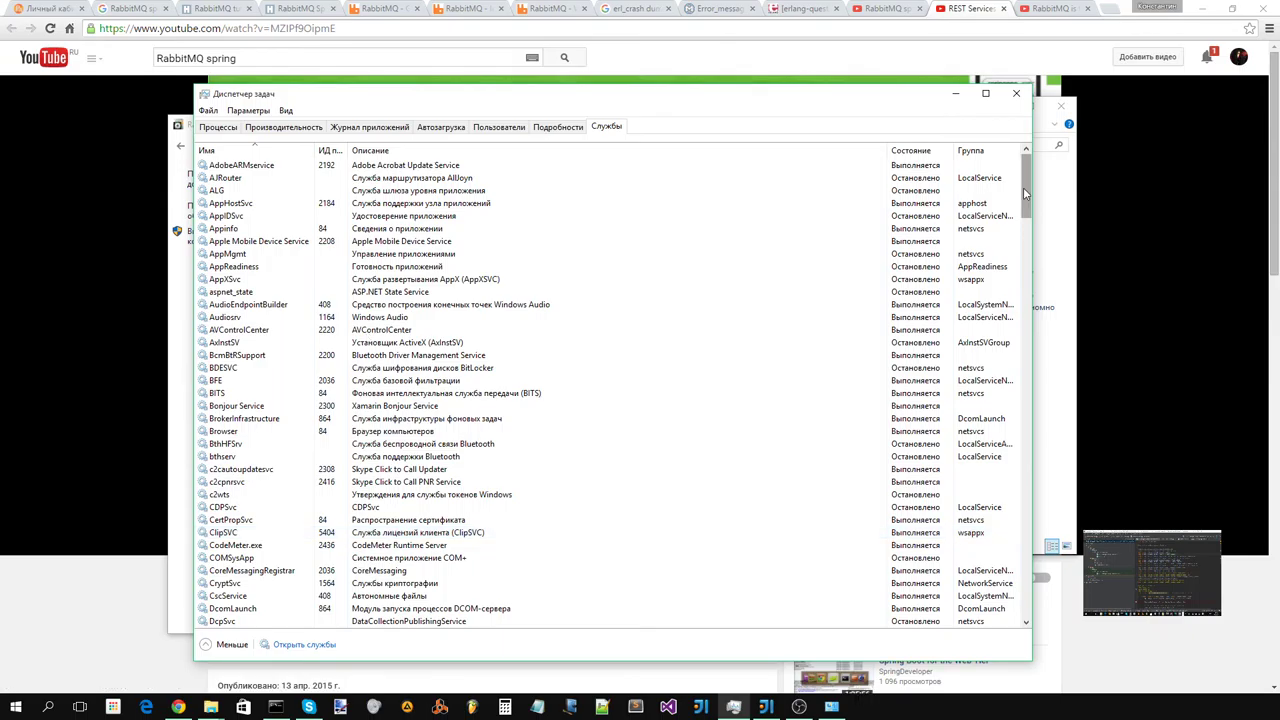
drag(1025, 193, 1022, 425)
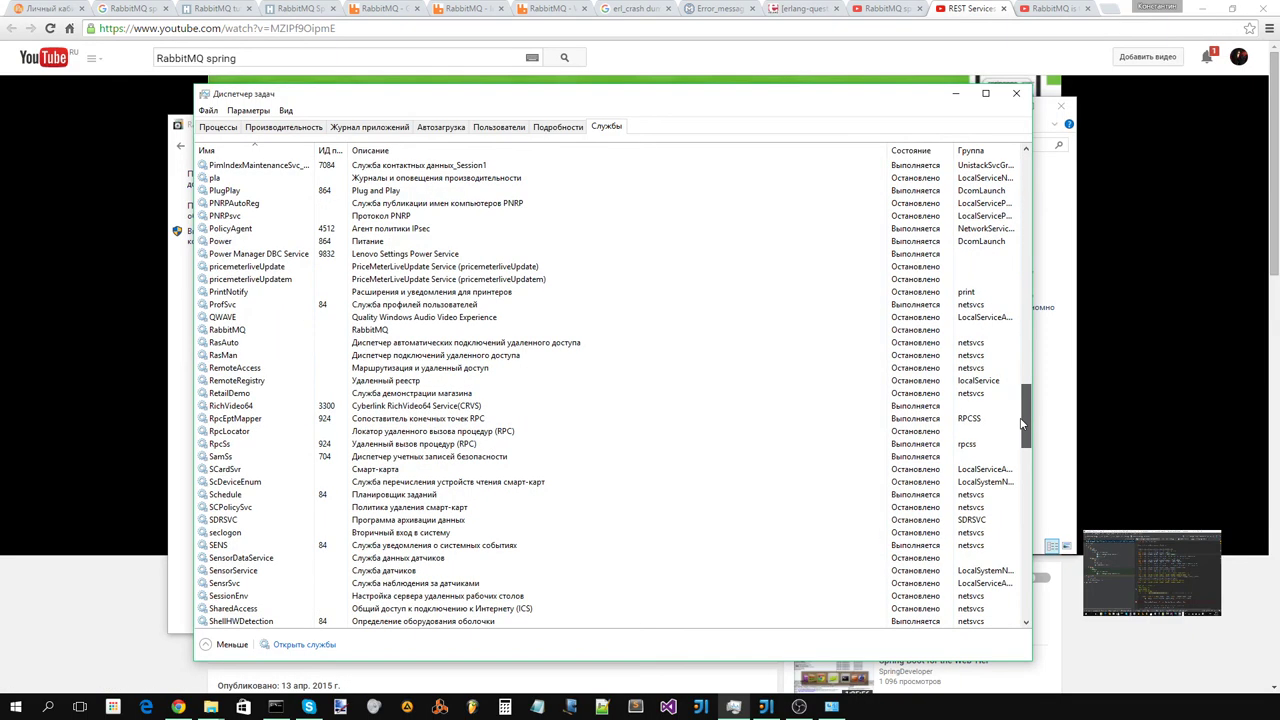
right_click(609, 330)
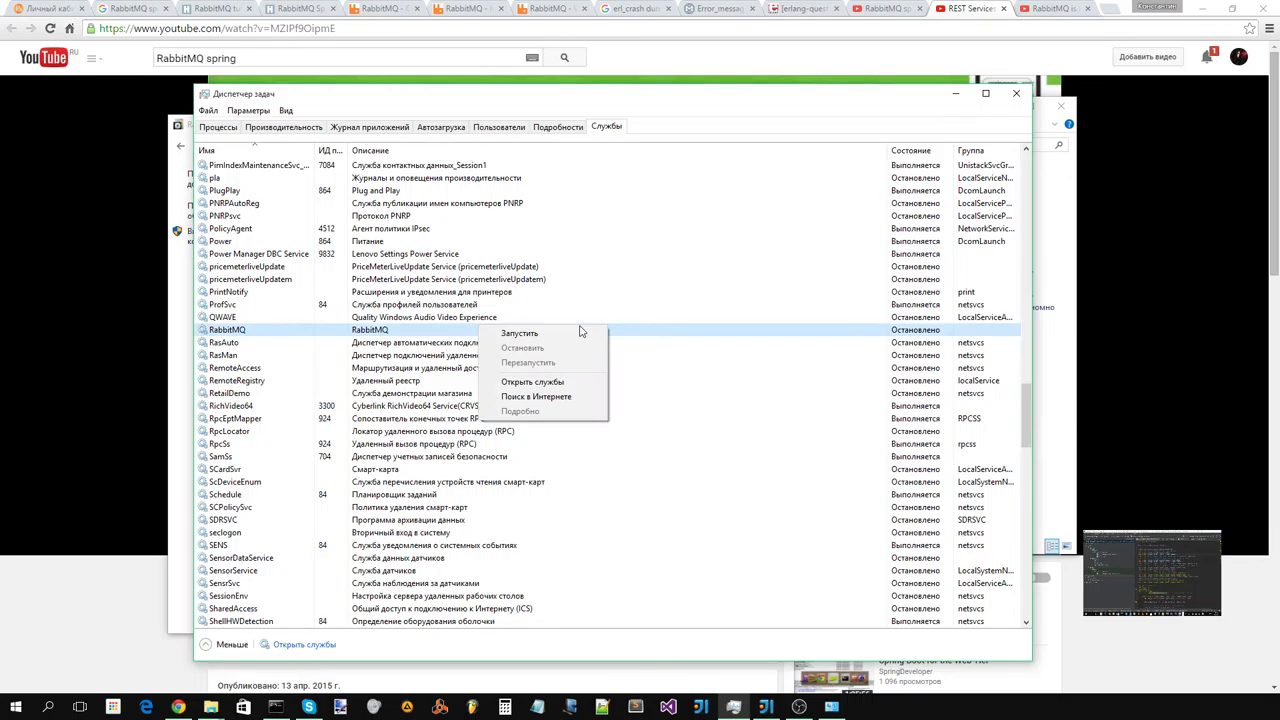
click(581, 332)
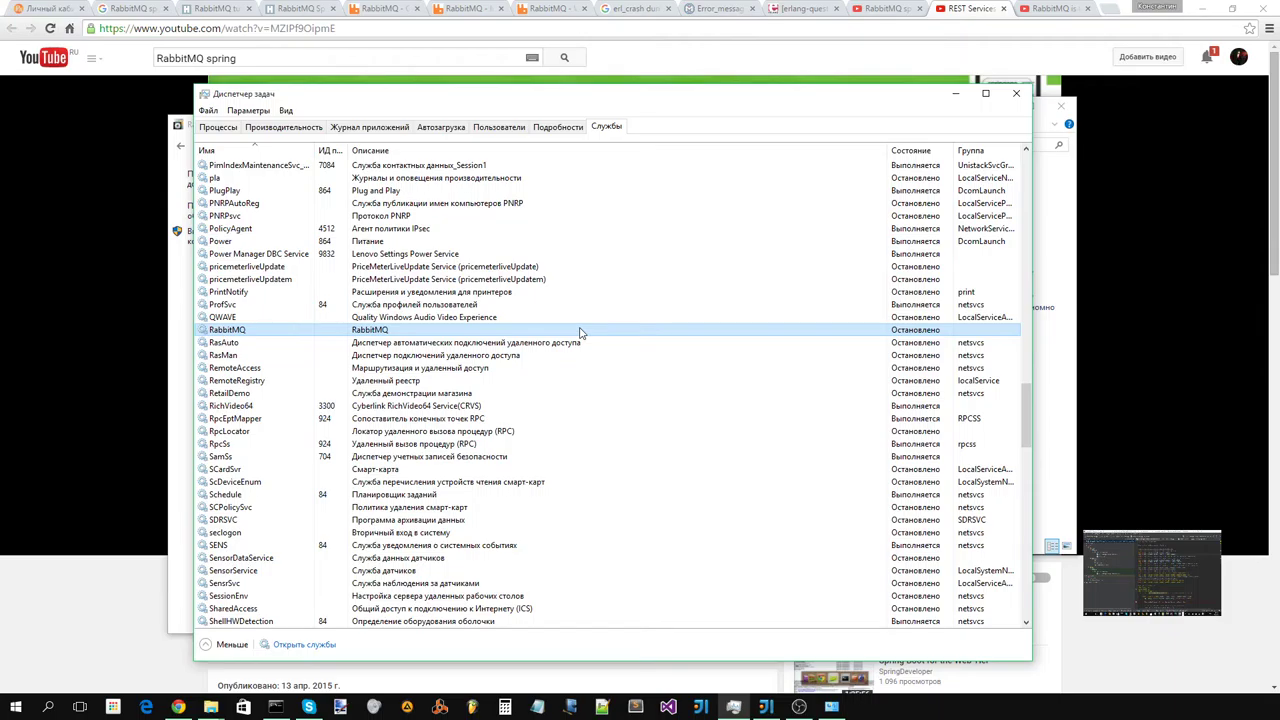
- Switch to Chrome and search Google in a new tab for "RabbitMQ service stops after start on windows"
drag(497, 99, 631, 112)
click(265, 322)
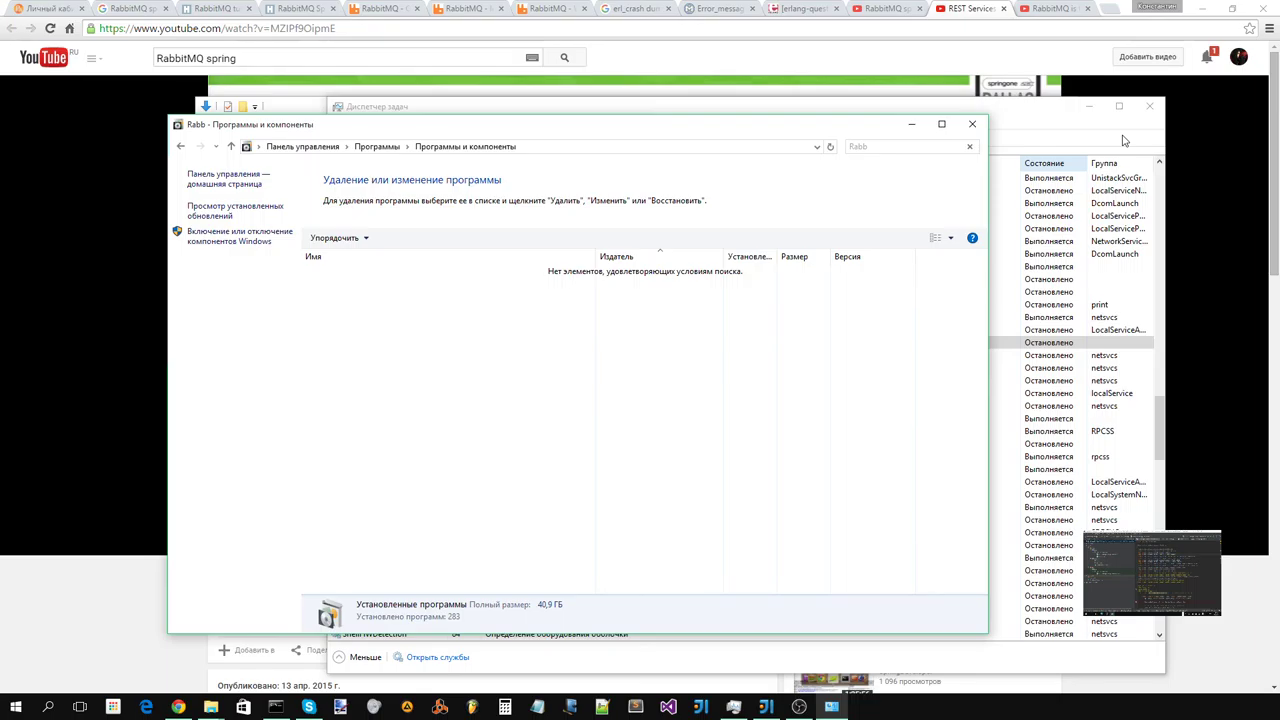
click(1110, 9)
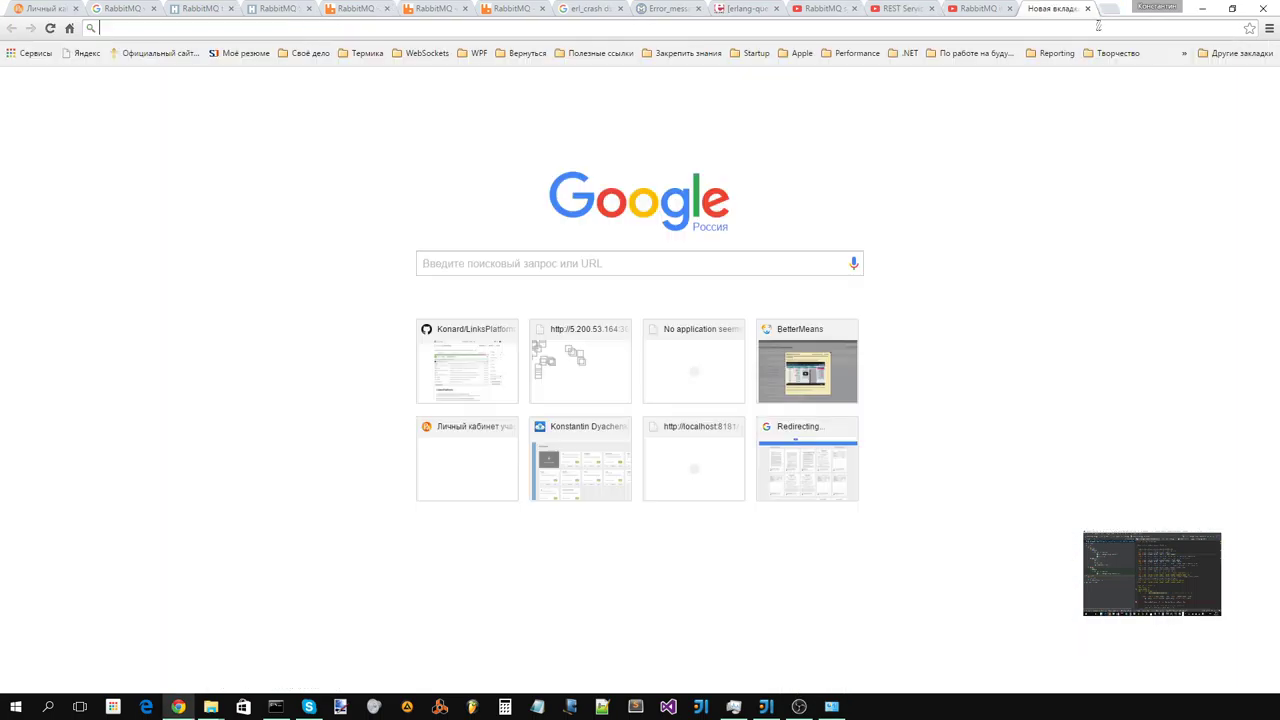
text(ra)
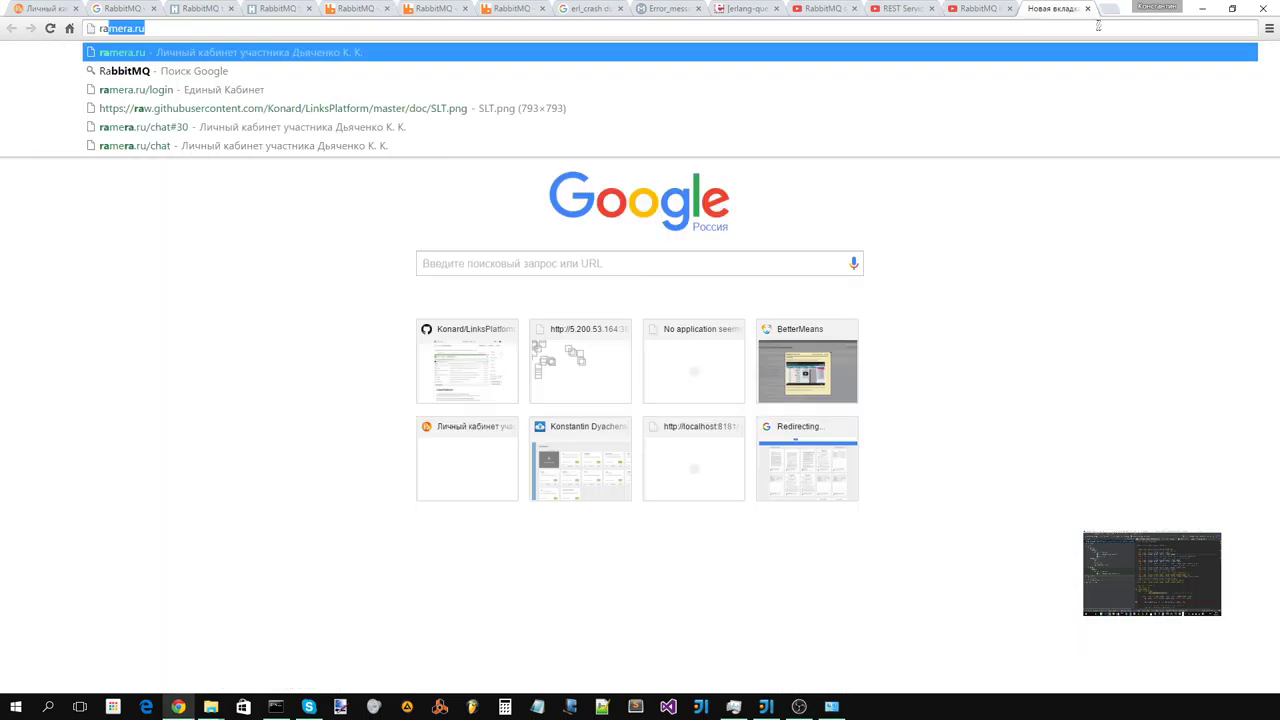
text(b)
key(BackSpace)
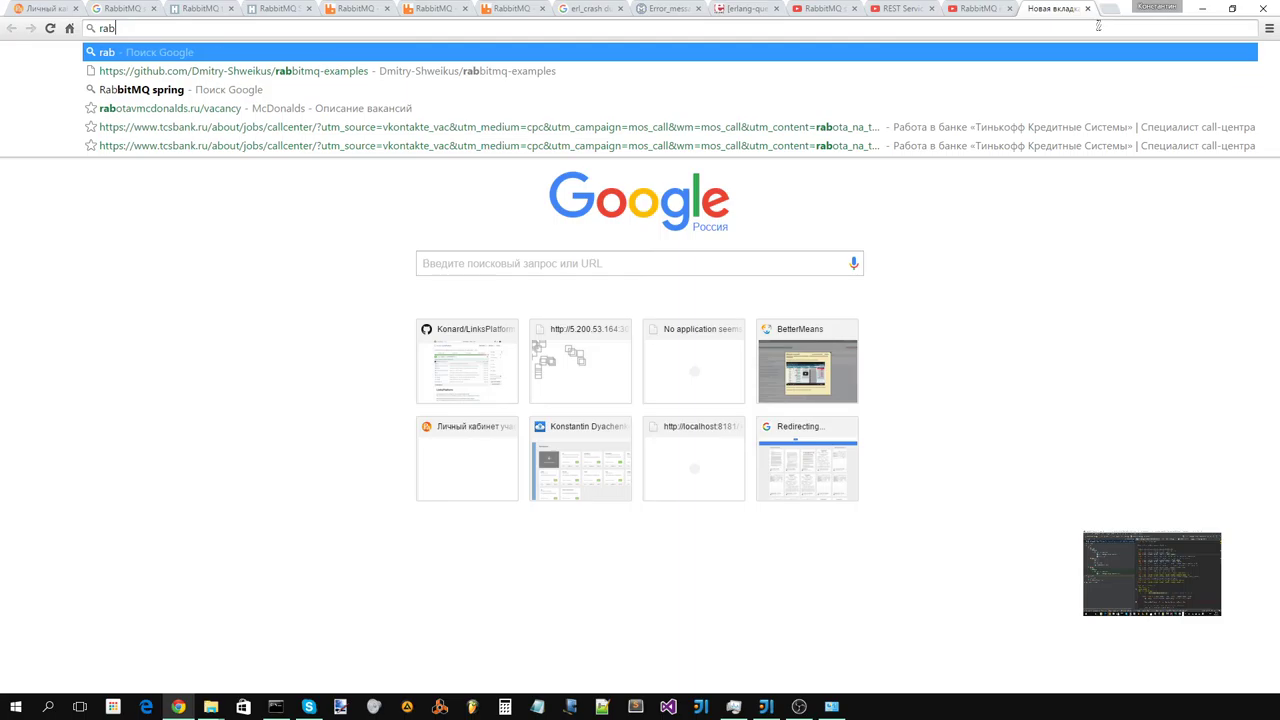
key(Down)
key(Down)
key(BackSpace)
key(BackSpace)
key(BackSpace)
key(BackSpace)
key(BackSpace)
text(ervice )
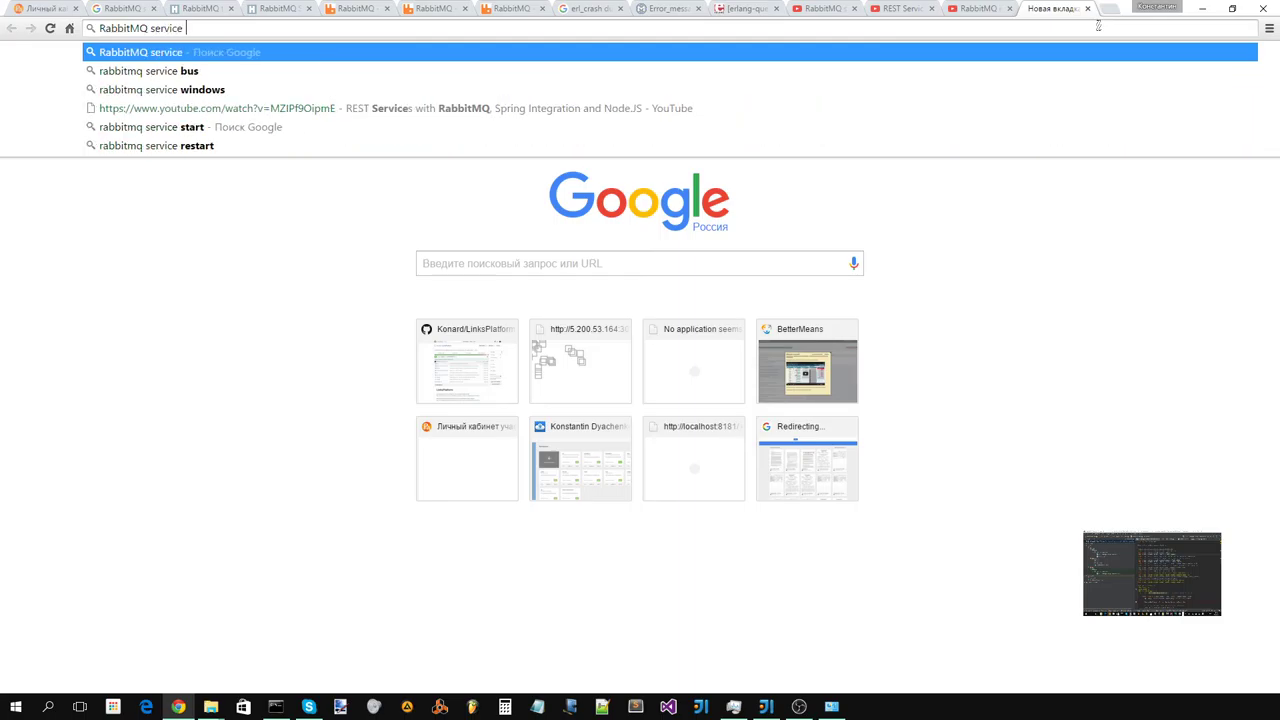
text(stops after start on w)
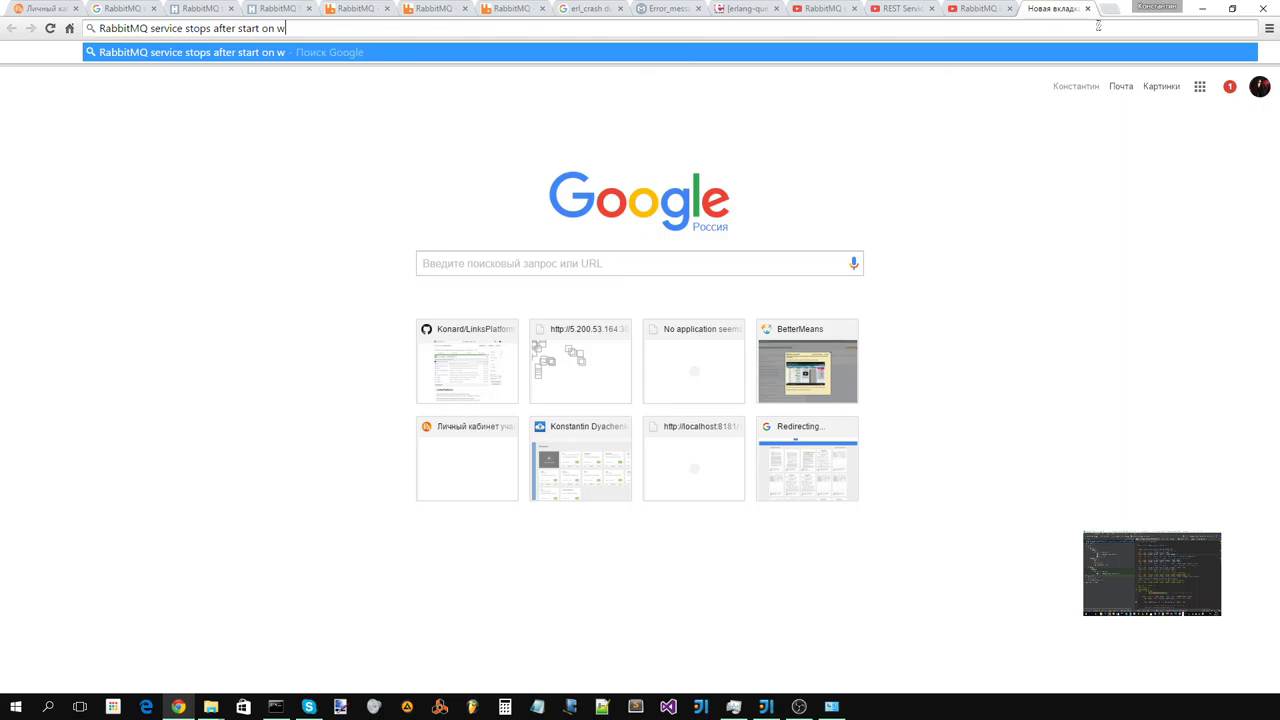
text(indows)
key(Return)
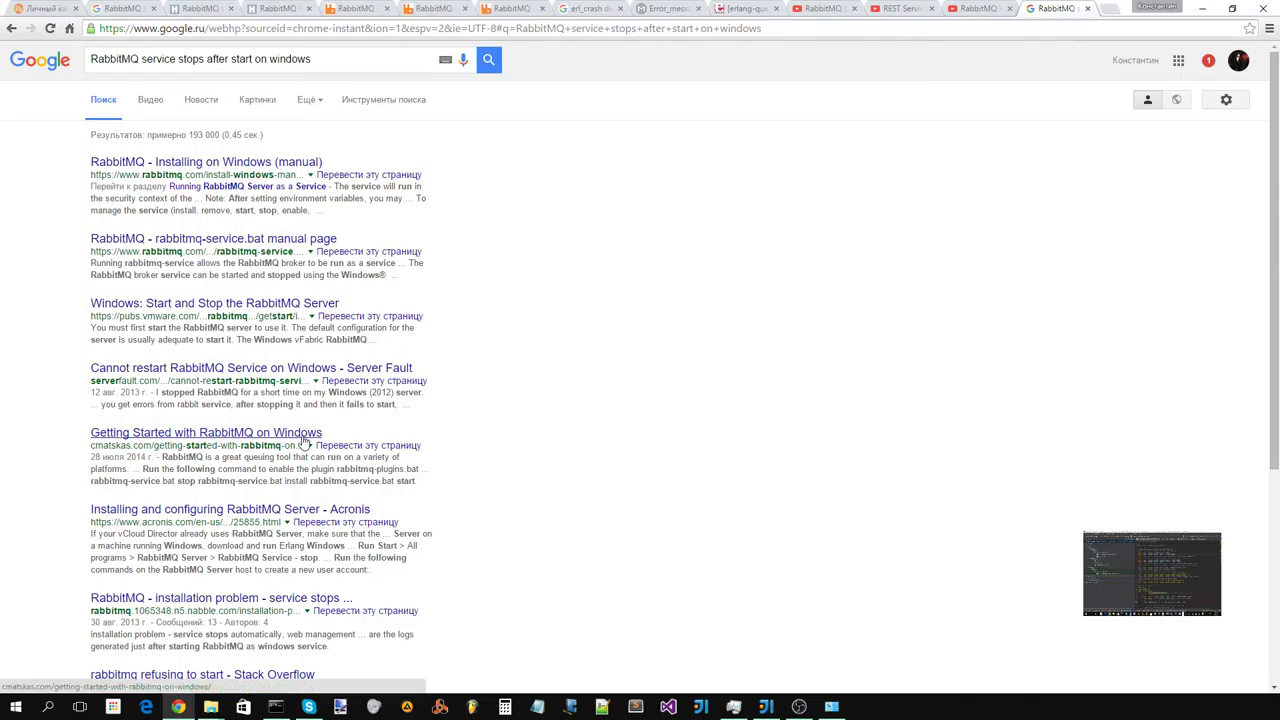
- Open the search result "RabbitMQ - installation problem - service stops ..." in a new tab and view it
drag(1275, 204, 1277, 278)
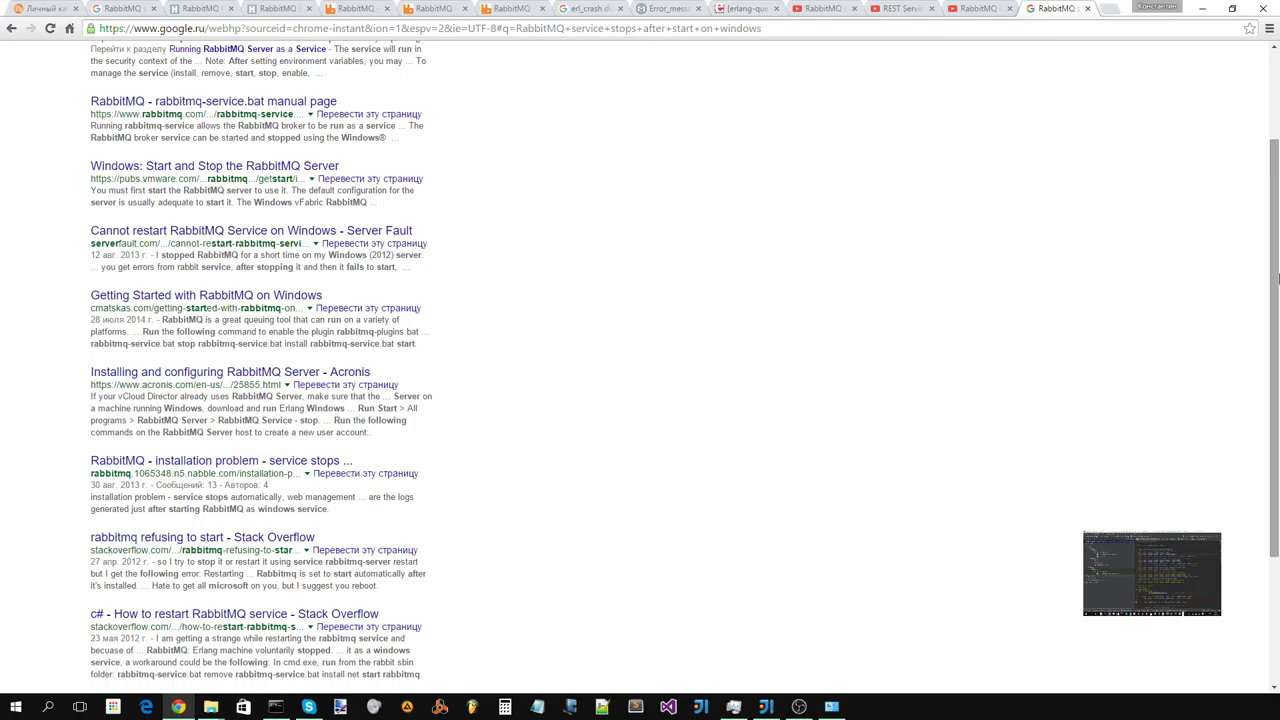
middle_click(250, 466)
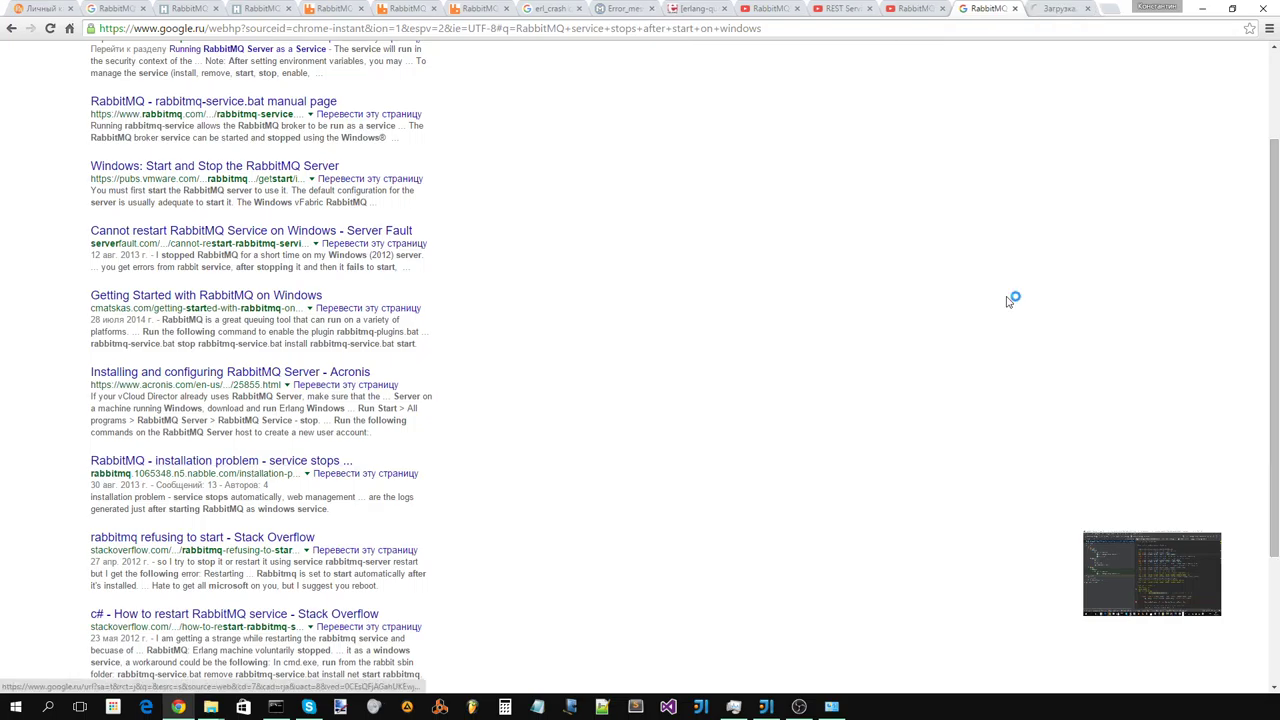
click(1060, 9)
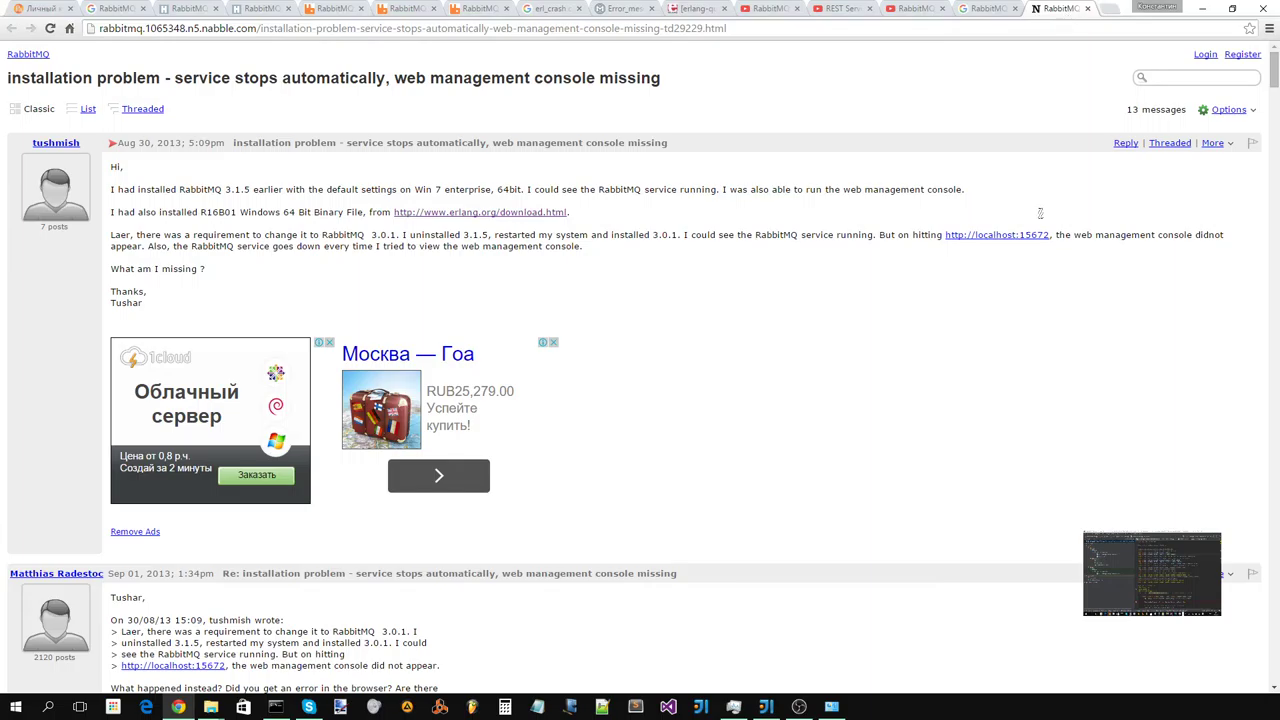
- Check the web management console by opening the thread's localhost:15672 link in a new tab, and close that tab
right_click(1030, 234)
click(1080, 243)
click(1062, 12)
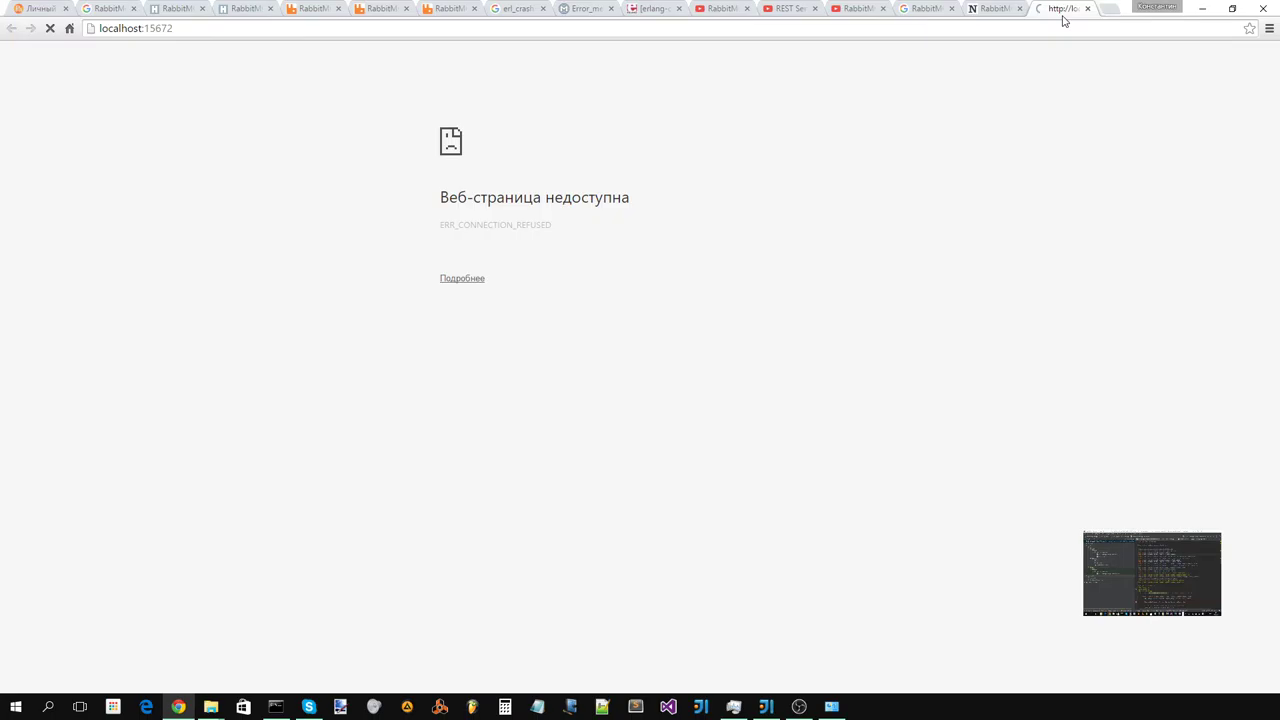
click(1087, 8)
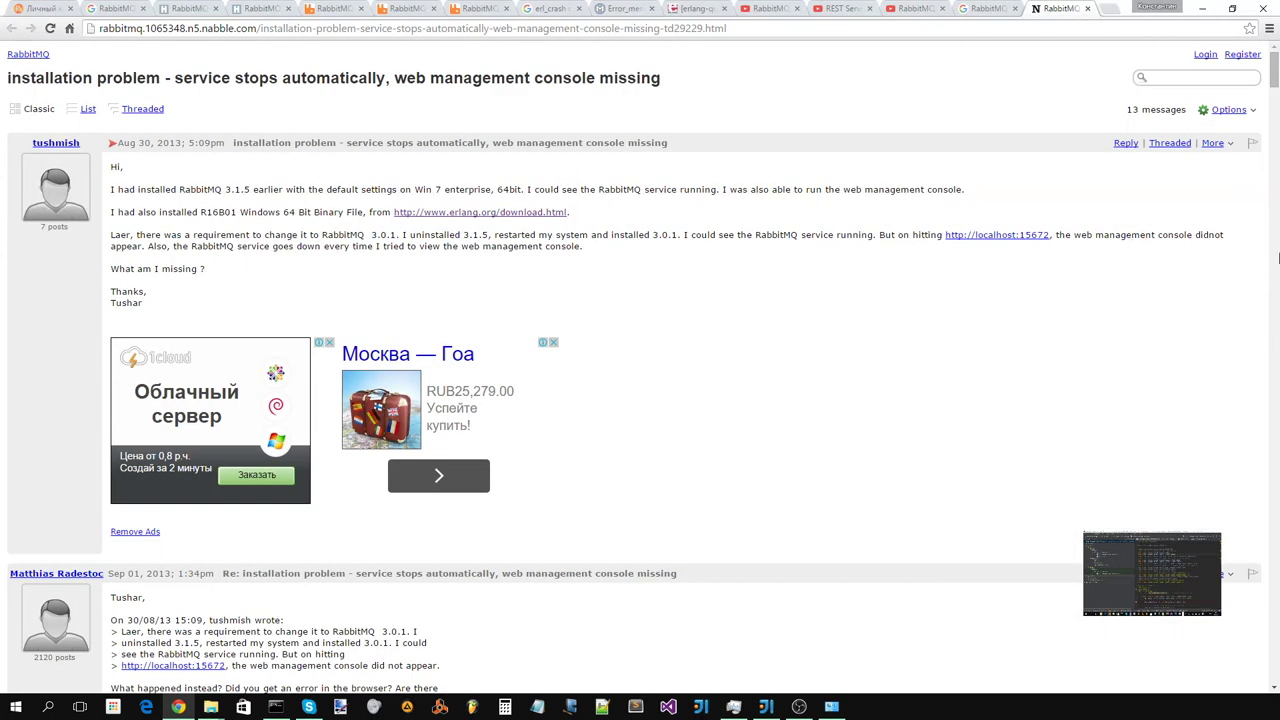
- Read the replies and crash report in the forum thread about the RabbitMQ service stopping automatically
scroll(1277, 215, down, 15)
scroll(1277, 170, up, 9)
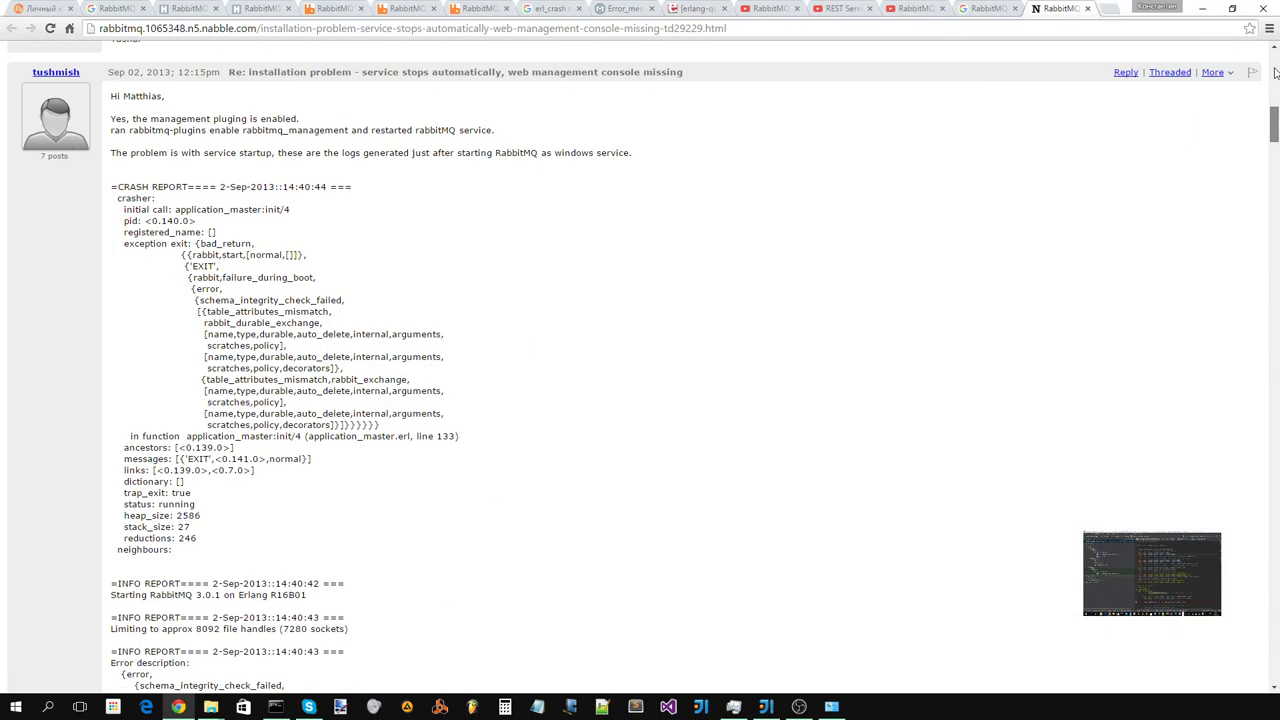
scroll(1275, 80, up, 5)
drag(1276, 93, 1275, 91)
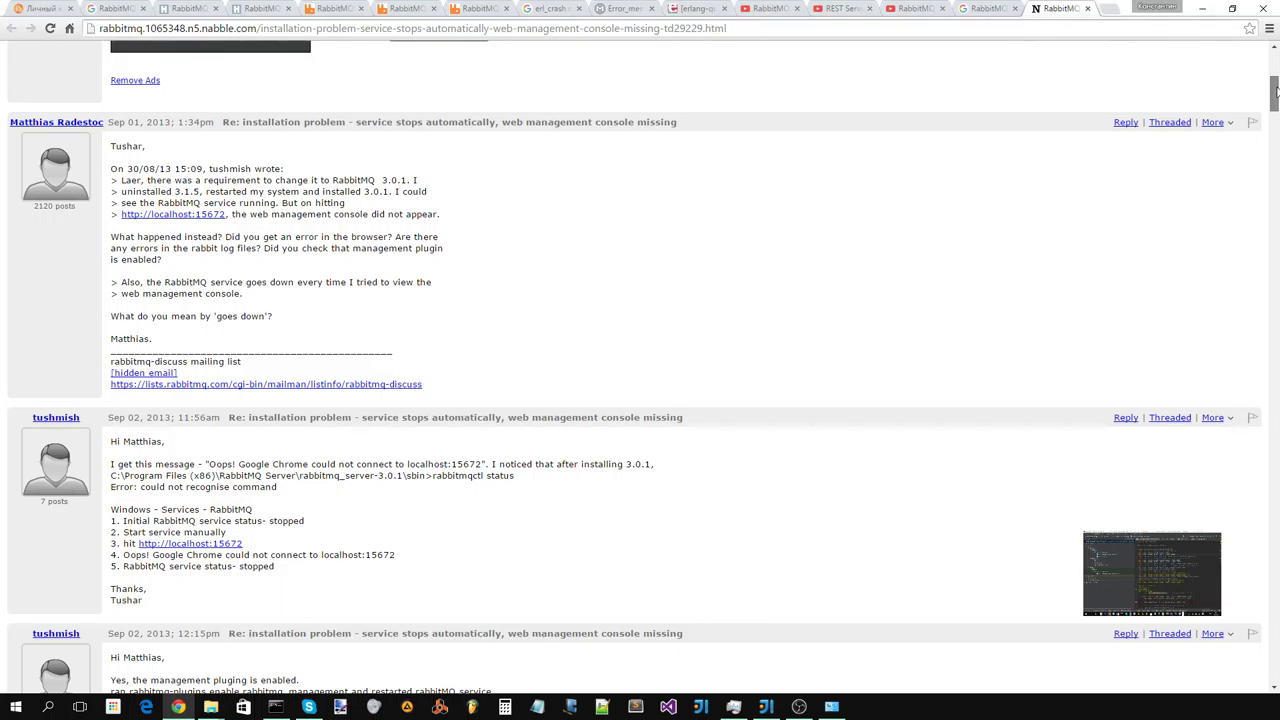
drag(1276, 90, 1276, 104)
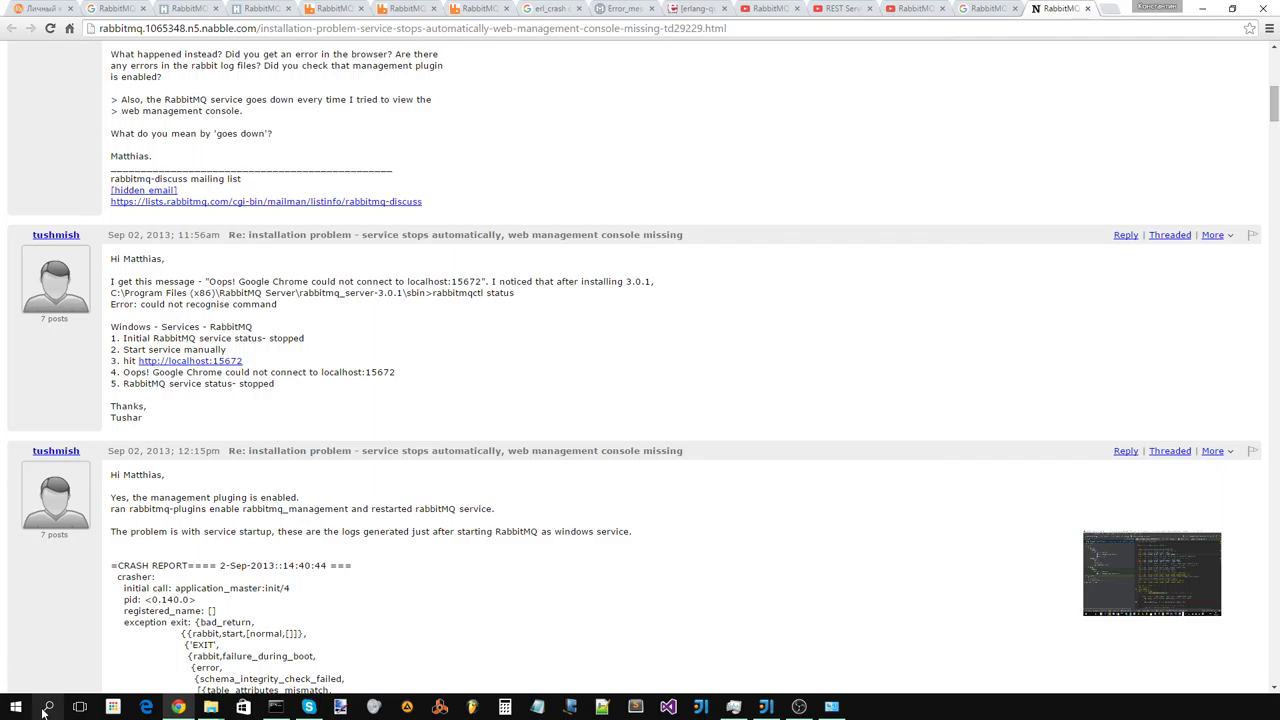
- Switch to File Explorer and open the RabbitMQ Server folder in Program Files (x86) on drive C:
click(210, 707)
click(160, 645)
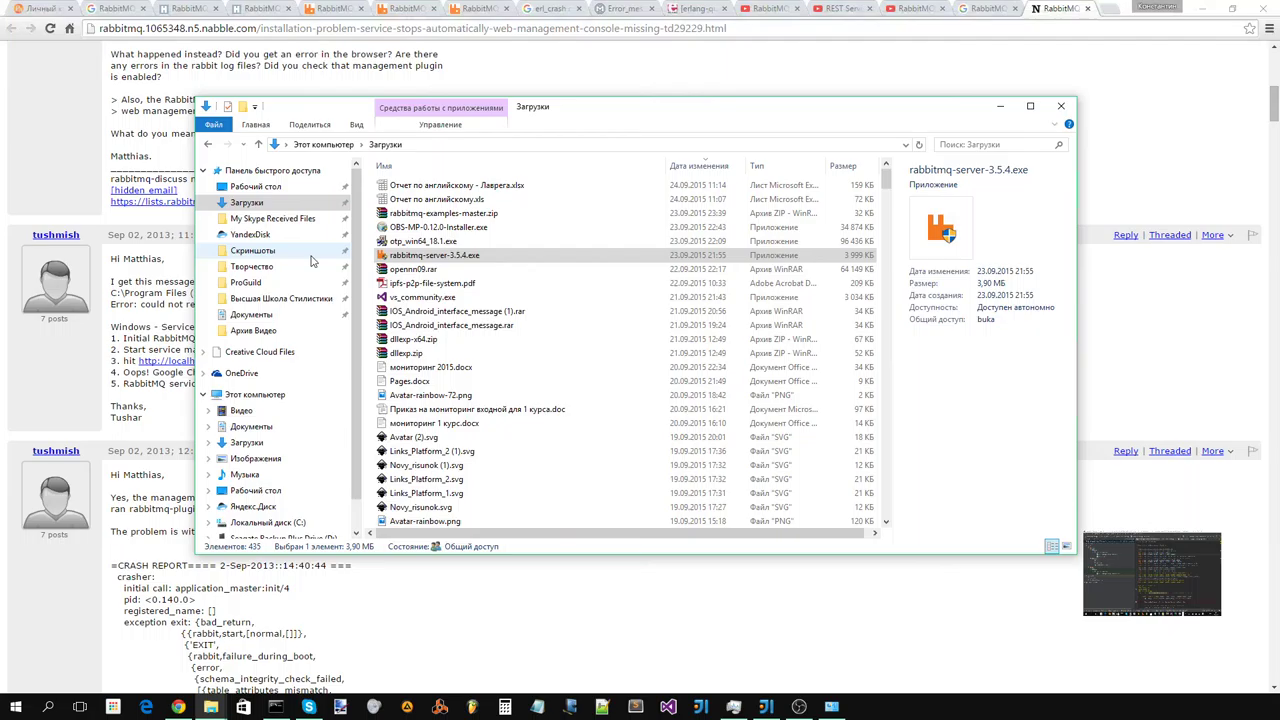
click(268, 522)
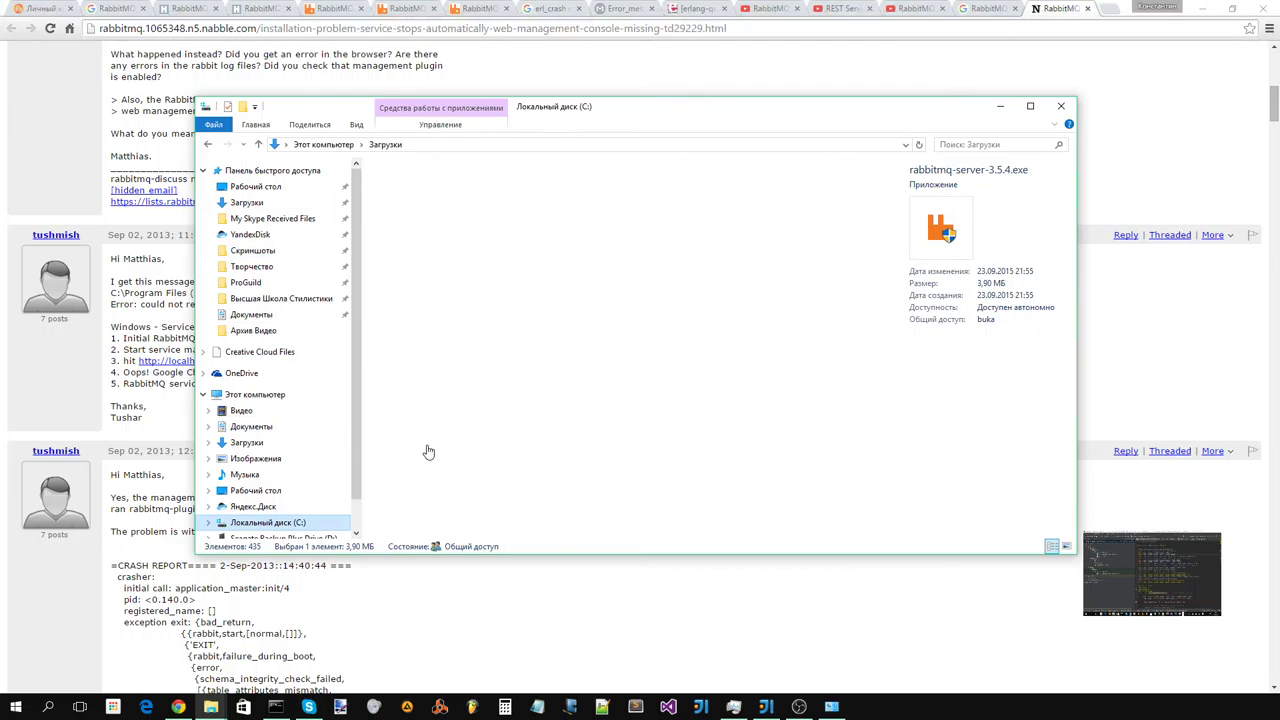
drag(441, 98, 735, 107)
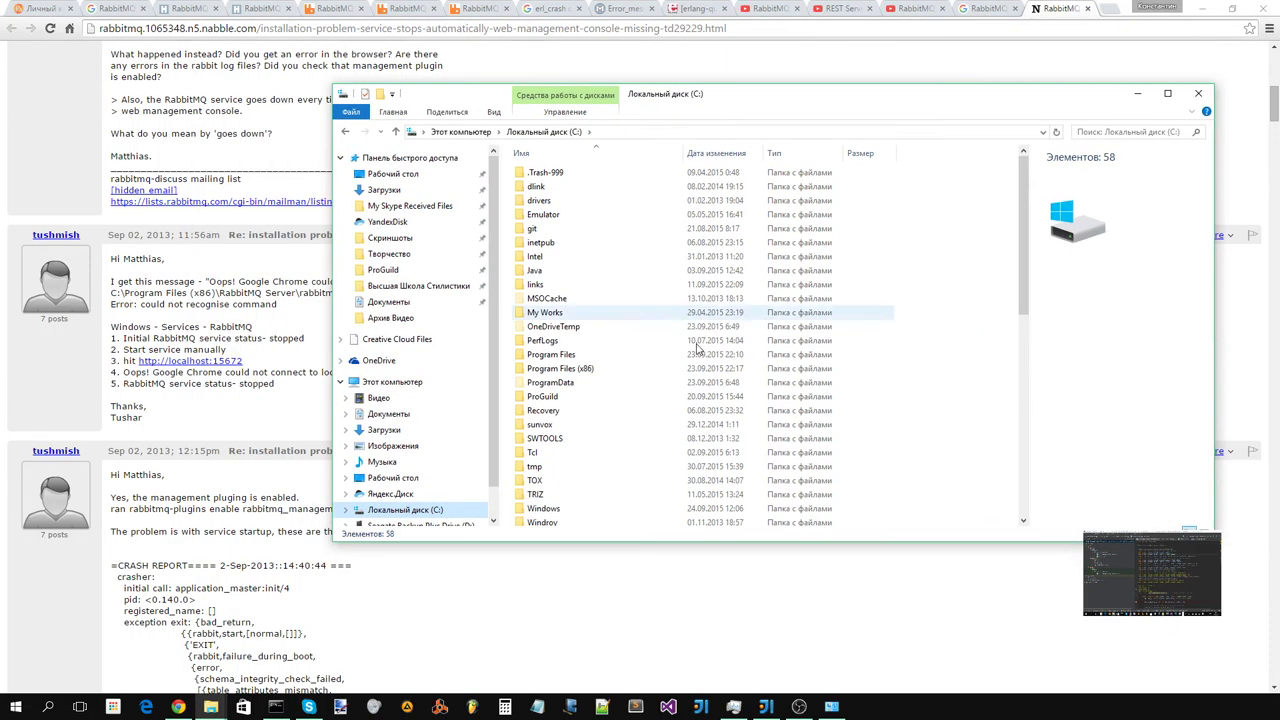
click(679, 369)
double_click(679, 369)
drag(1023, 186, 1037, 401)
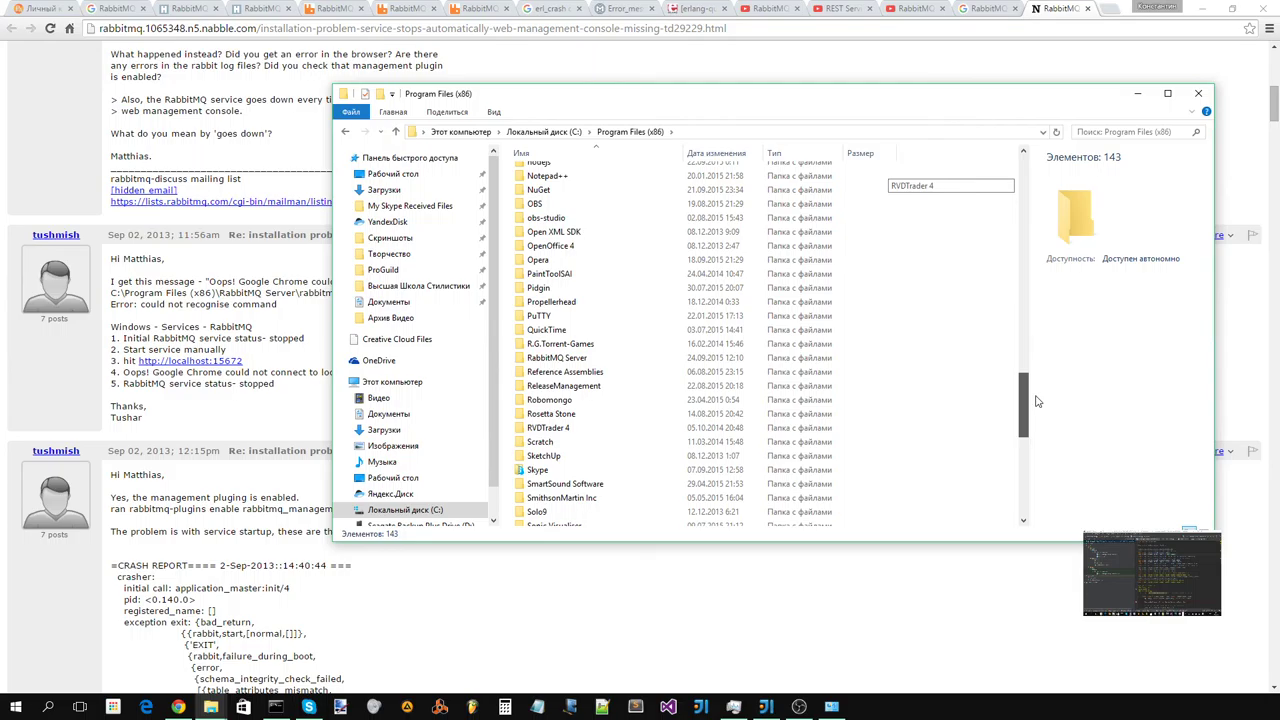
click(603, 361)
double_click(603, 361)
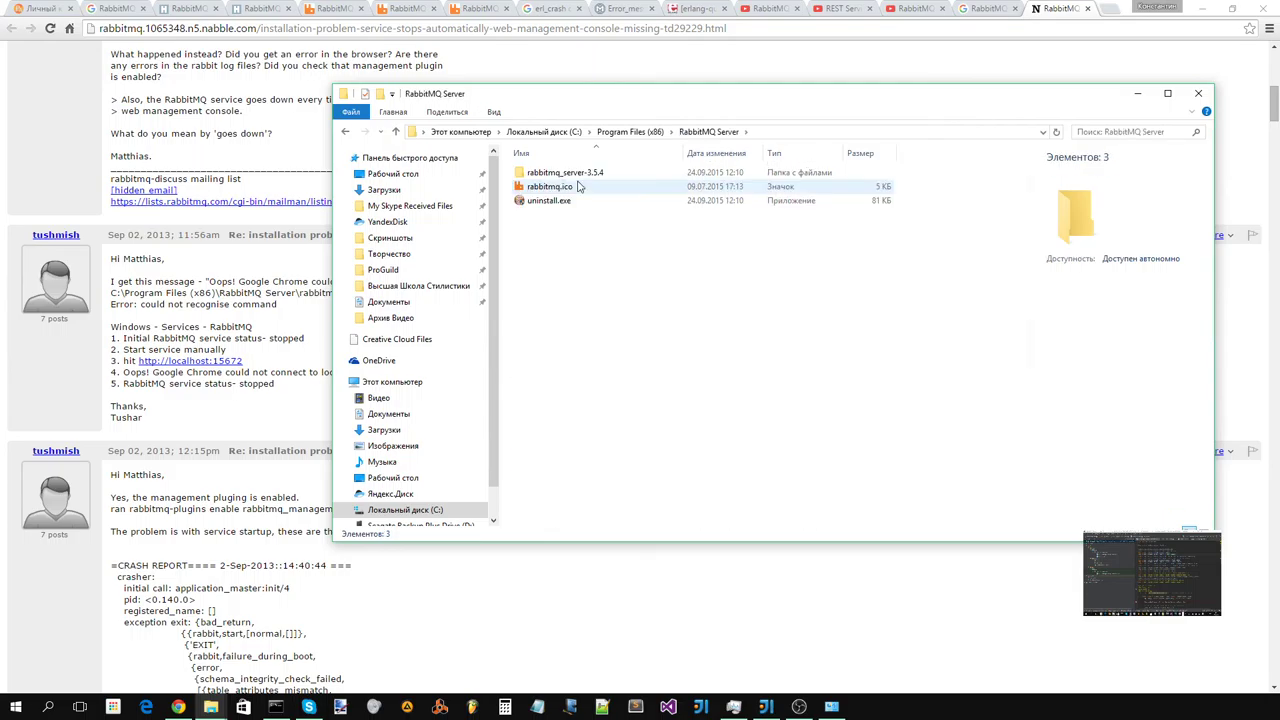